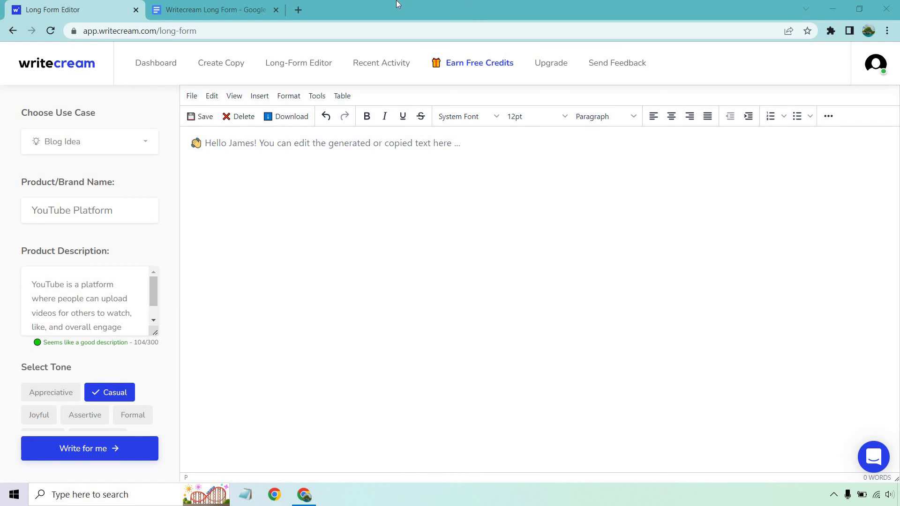
# Step: Check the empty Google Doc, then keep Blog Idea as Writecream's use case
pyautogui.click(221, 6)
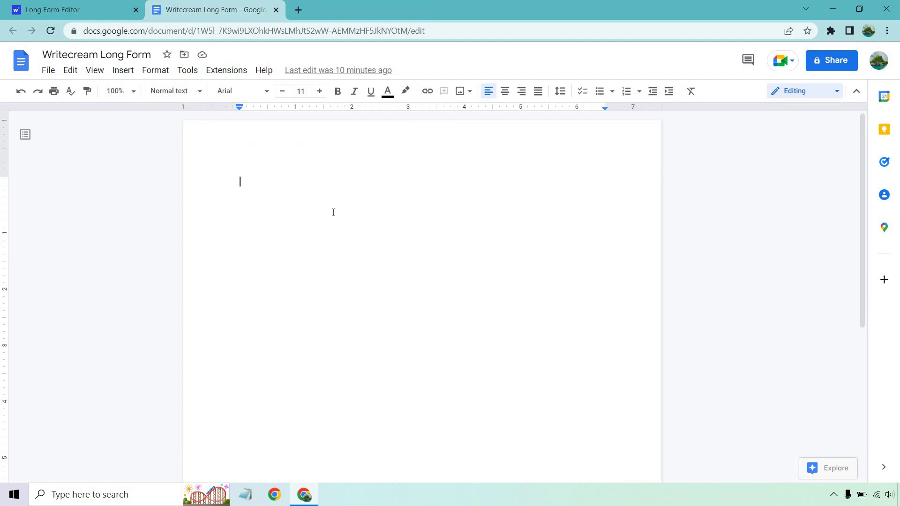
pyautogui.click(84, 6)
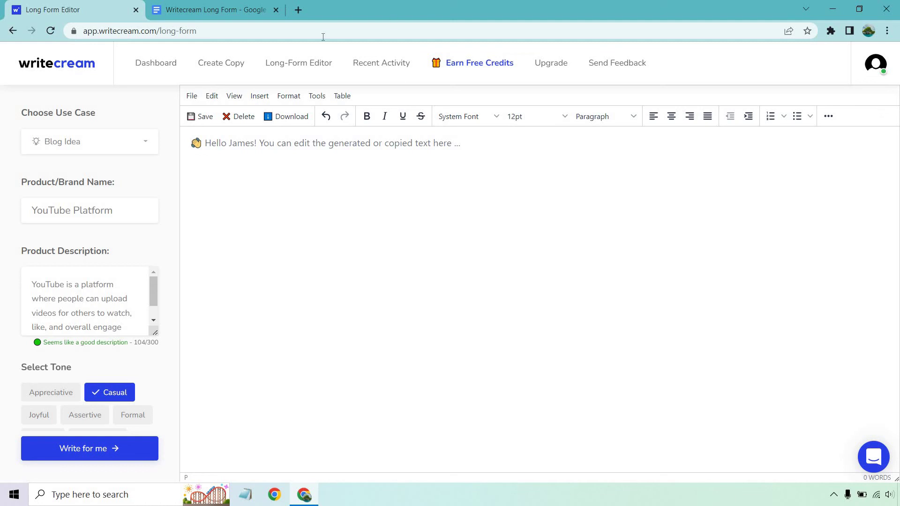
pyautogui.click(86, 149)
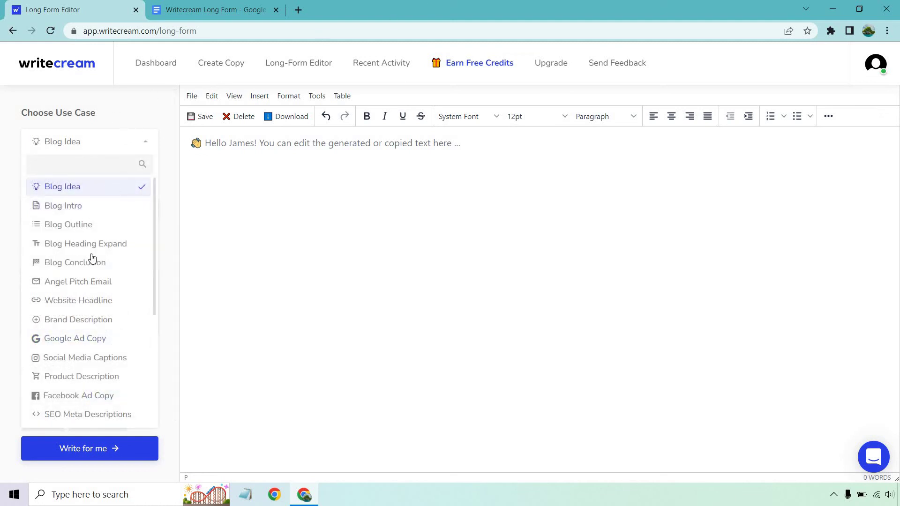
pyautogui.click(146, 100)
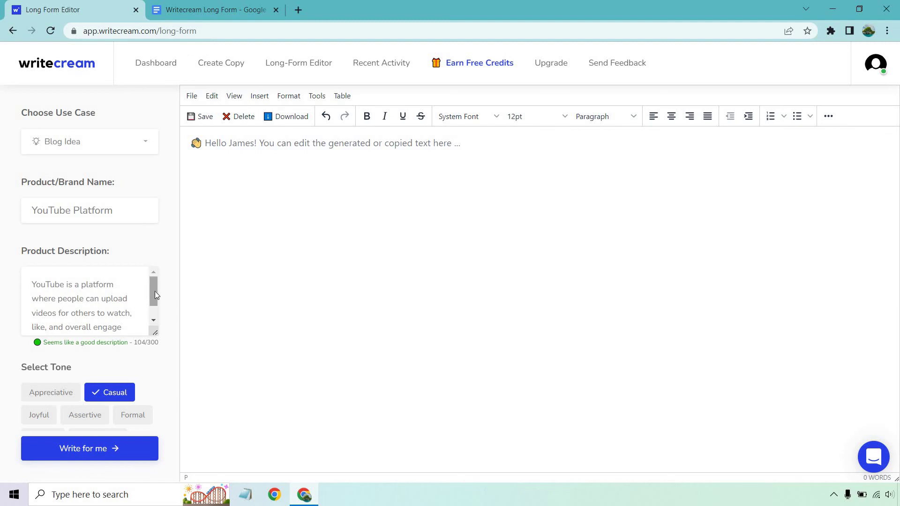
# Step: Generate eight YouTube Platform blog ideas and select 'How to Make Your First YouTube Video'
pyautogui.scroll(-1, 154, 291)
pyautogui.scroll(1, 156, 289)
pyautogui.scroll(-1, 160, 225)
pyautogui.scroll(-1, 141, 305)
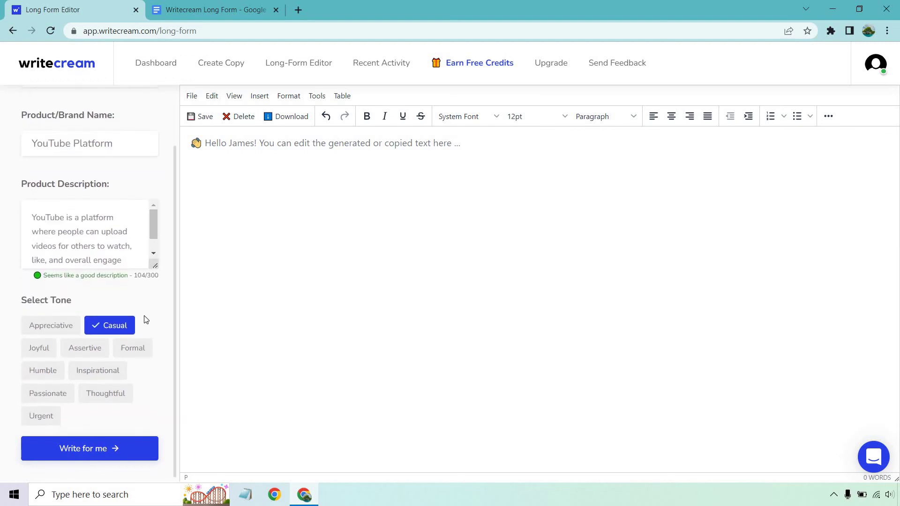
pyautogui.scroll(1, 162, 301)
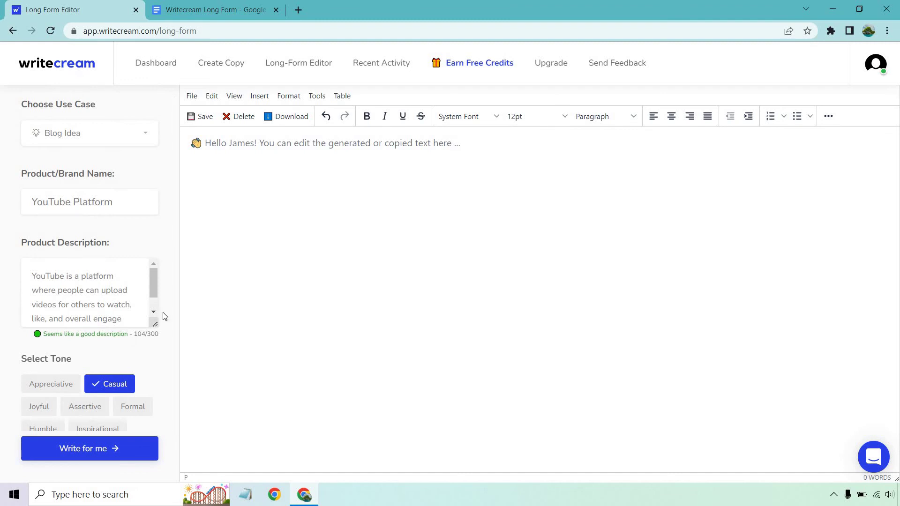
pyautogui.click(111, 450)
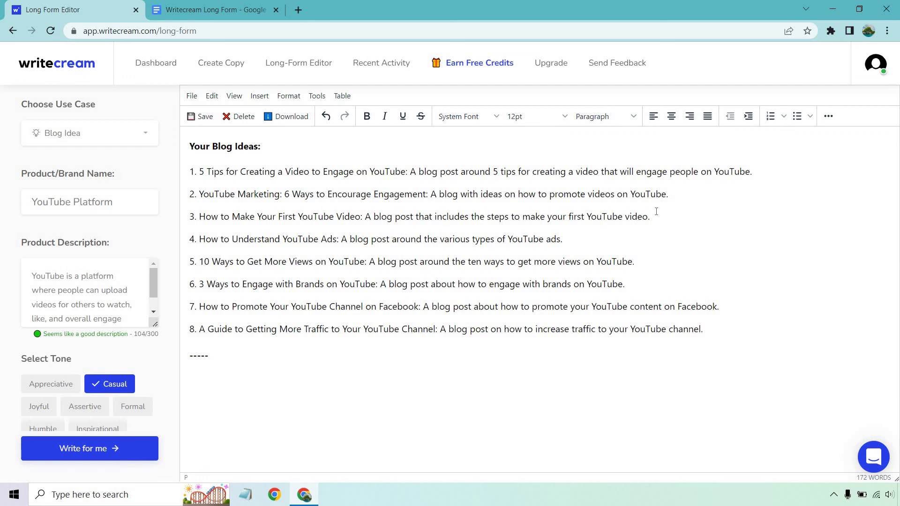
pyautogui.moveTo(650, 217); pyautogui.dragTo(200, 214)
pyautogui.hotkey('ctrl', 'c')
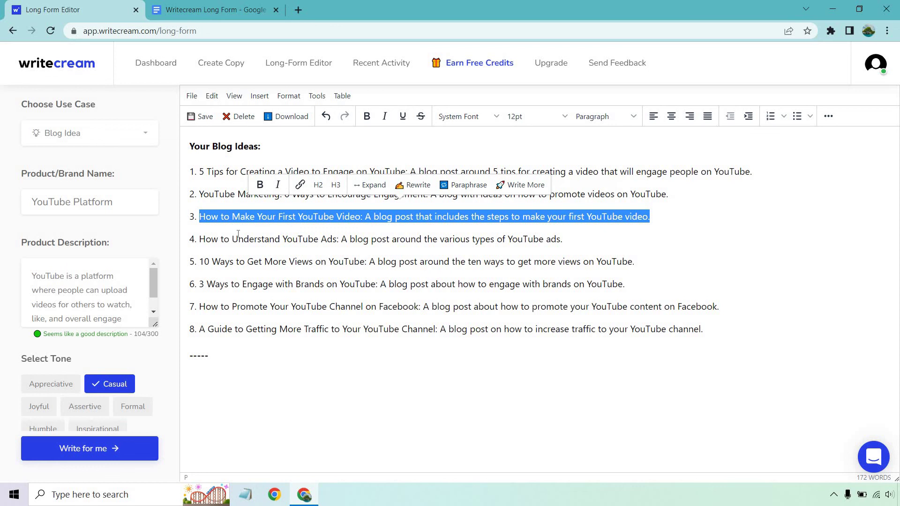
# Step: Paste the 'How to Make Your First YouTube Video' idea into the empty Google Doc
pyautogui.click(244, 6)
pyautogui.hotkey('ctrl', 'v')
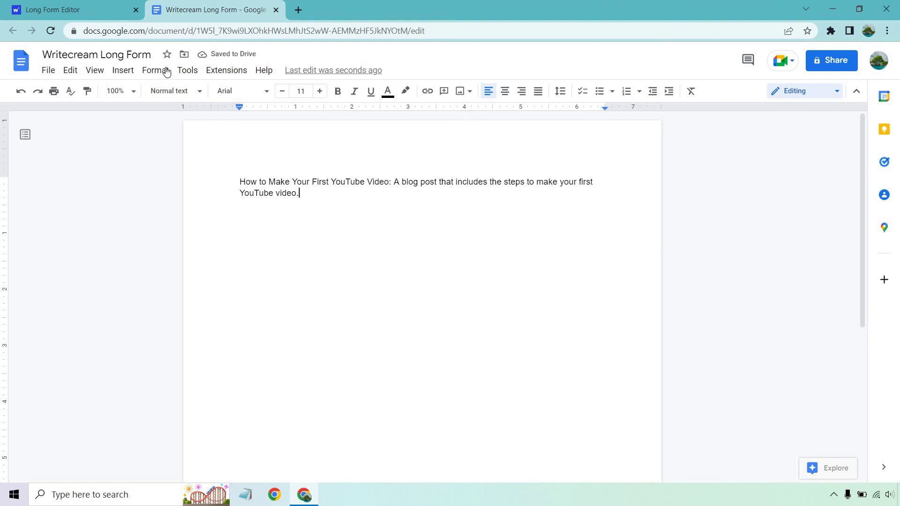
pyautogui.click(75, 4)
pyautogui.click(183, 7)
# Step: Add a new line below the pasted idea with the text 'Title: Description', trimming its last character
pyautogui.click(241, 181)
pyautogui.moveTo(301, 186); pyautogui.dragTo(388, 186)
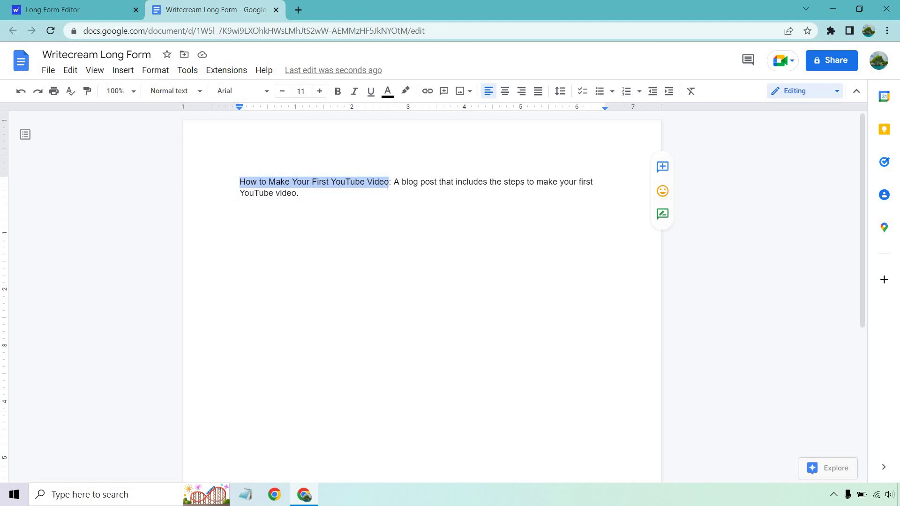
pyautogui.click(392, 194)
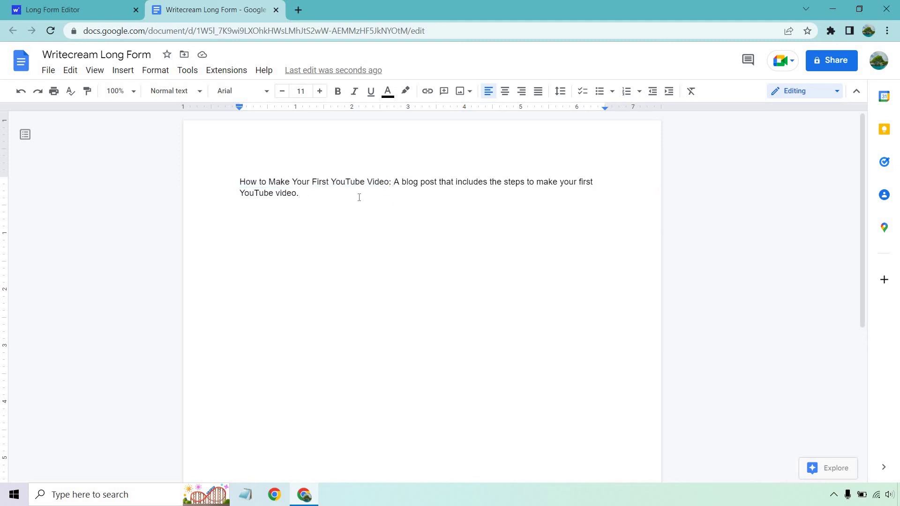
pyautogui.press('Return')
pyautogui.write('Title: Description')
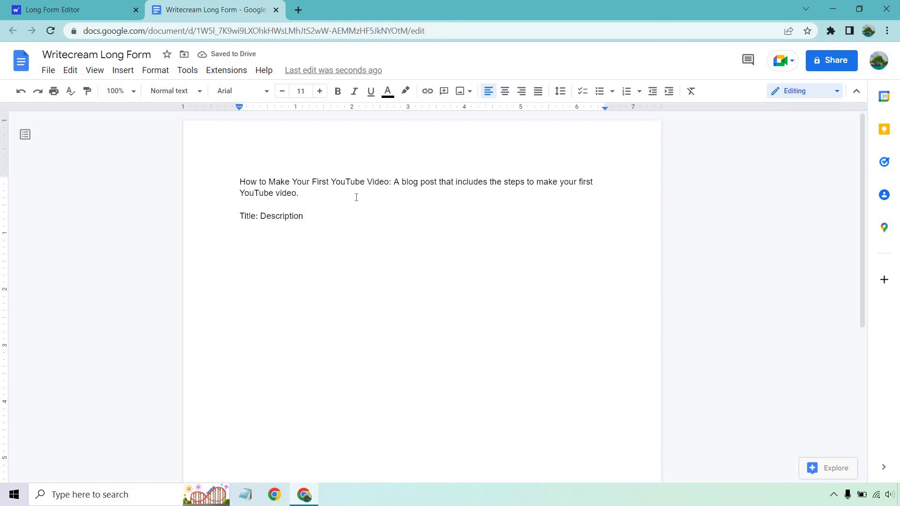
pyautogui.press('BackSpace')
pyautogui.press('BackSpace')
pyautogui.press('BackSpace')
pyautogui.press('BackSpace')
pyautogui.press('BackSpace')
pyautogui.press('BackSpace')
pyautogui.press('BackSpace')
pyautogui.press('BackSpace')
pyautogui.press('BackSpace')
pyautogui.press('BackSpace')
pyautogui.press('BackSpace')
pyautogui.press('BackSpace')
pyautogui.press('BackSpace')
pyautogui.press('BackSpace')
pyautogui.press('BackSpace')
pyautogui.press('BackSpace')
pyautogui.press('BackSpace')
pyautogui.press('BackSpace')
pyautogui.press('BackSpace')
pyautogui.press('BackSpace')
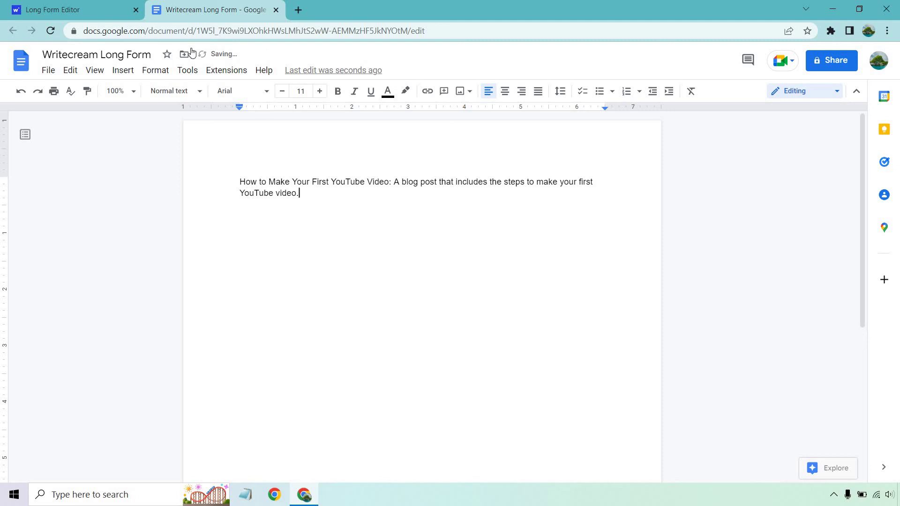
# Step: Switch the use case to Blog Intro and paste the chosen idea as the blog topic
pyautogui.click(66, 9)
pyautogui.click(105, 139)
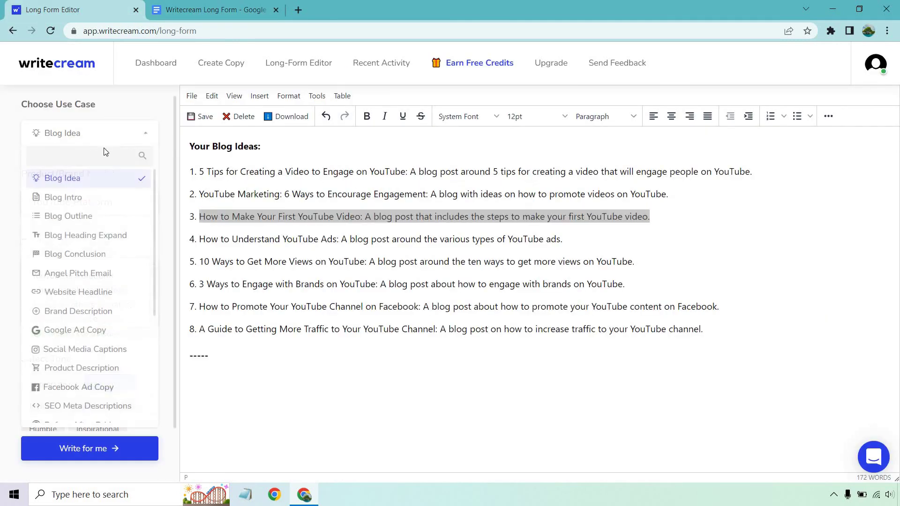
pyautogui.click(89, 197)
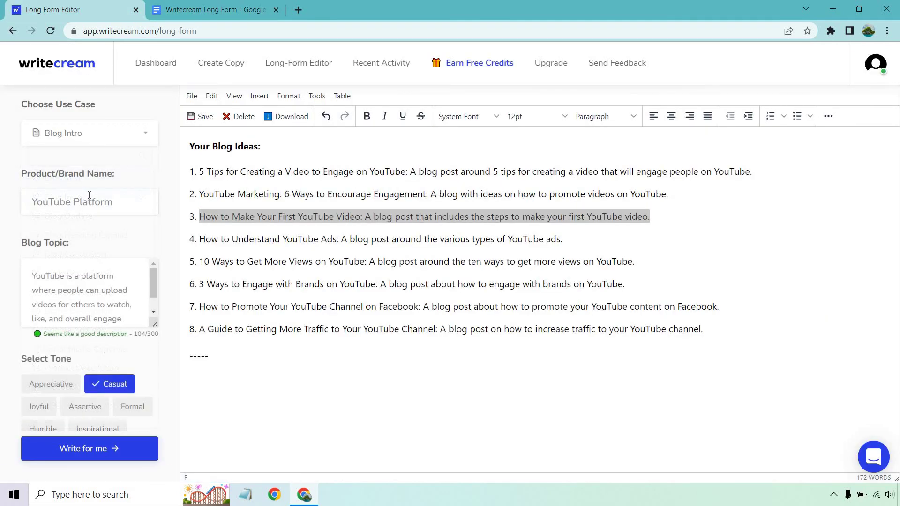
pyautogui.tripleClick(112, 292)
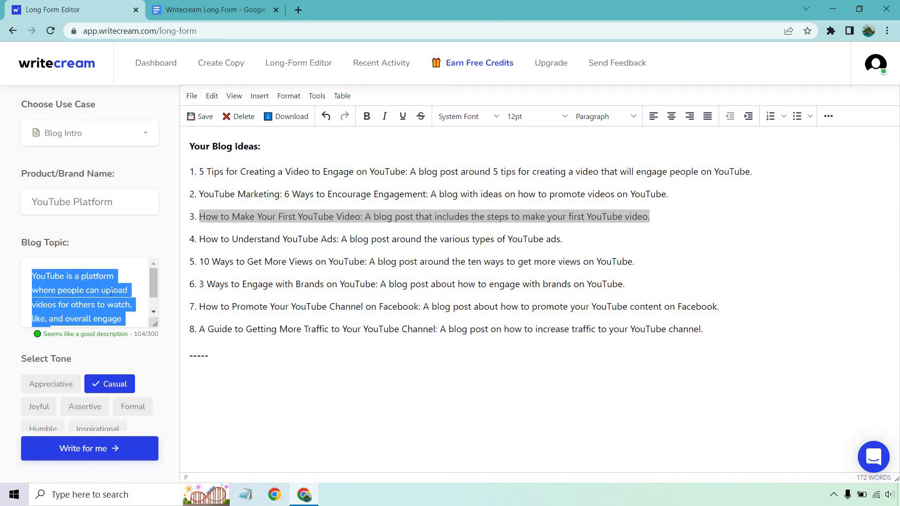
pyautogui.press('BackSpace')
pyautogui.hotkey('ctrl', 'v')
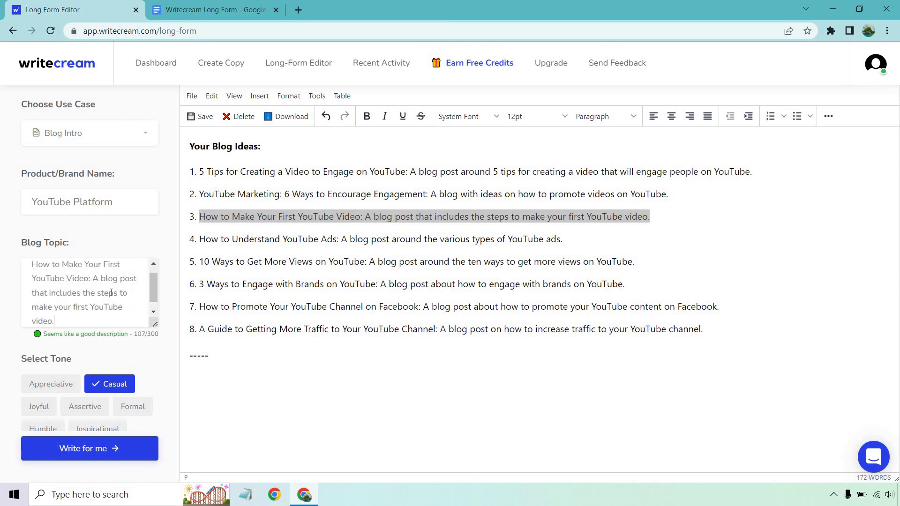
# Step: Generate four blog intros and paste the first one below the title in Google Docs
pyautogui.click(221, 378)
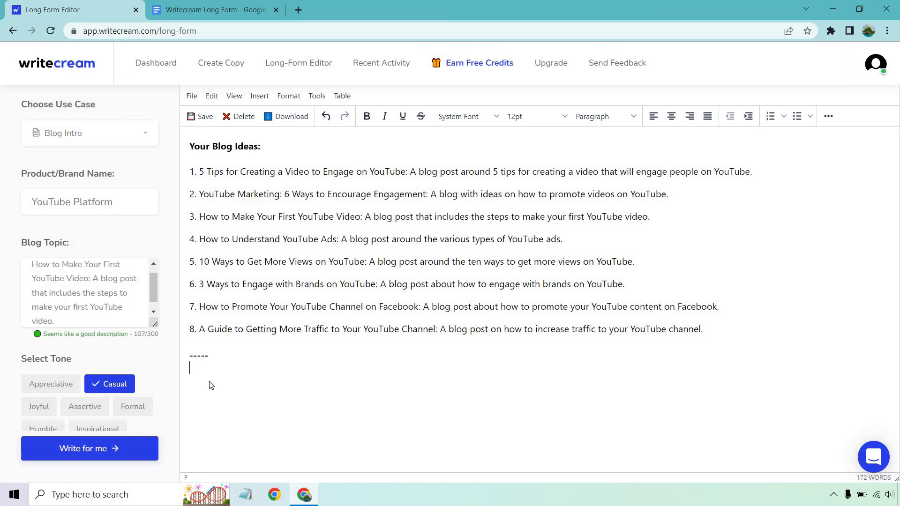
pyautogui.click(115, 450)
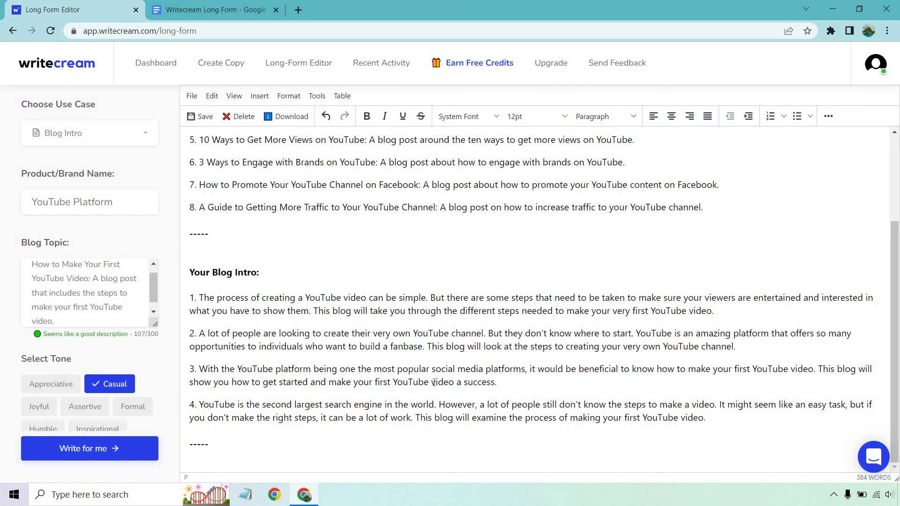
pyautogui.moveTo(713, 311); pyautogui.dragTo(202, 303)
pyautogui.hotkey('ctrl', 'c')
pyautogui.click(216, 9)
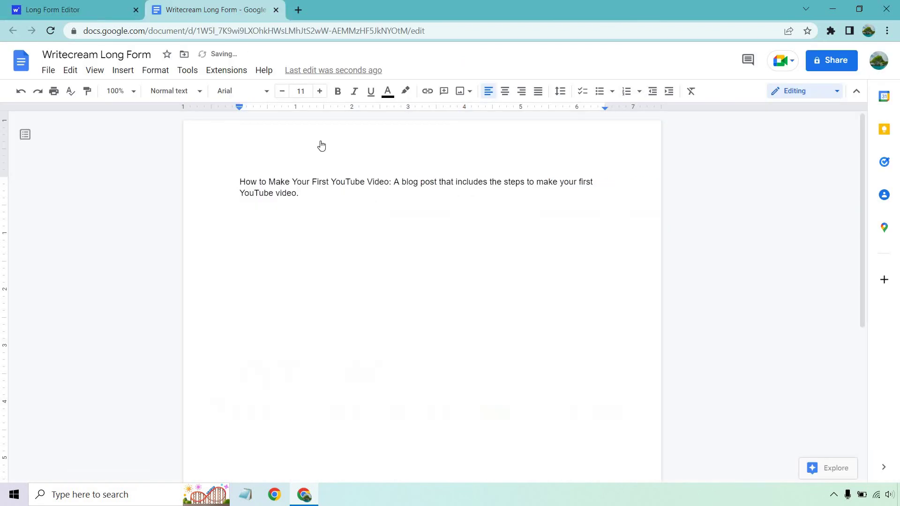
pyautogui.press('Return')
pyautogui.press('Return')
pyautogui.hotkey('ctrl', 'v')
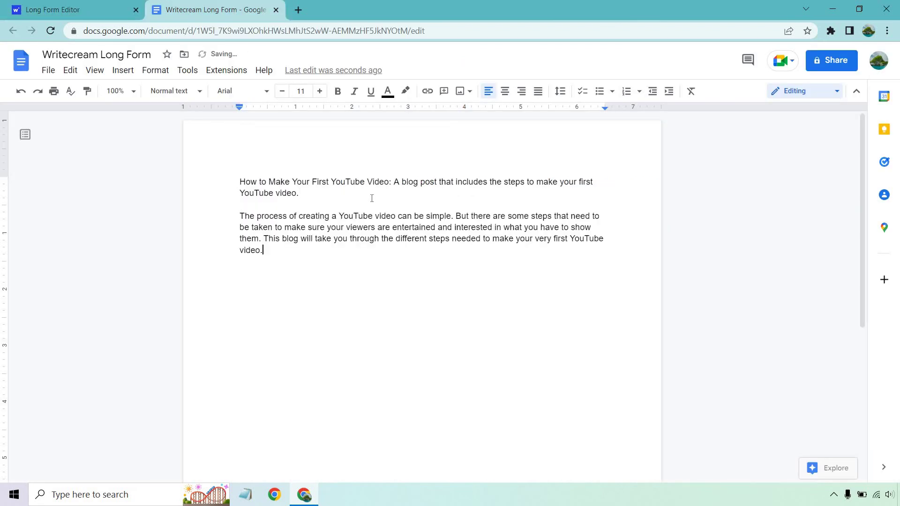
pyautogui.click(50, 6)
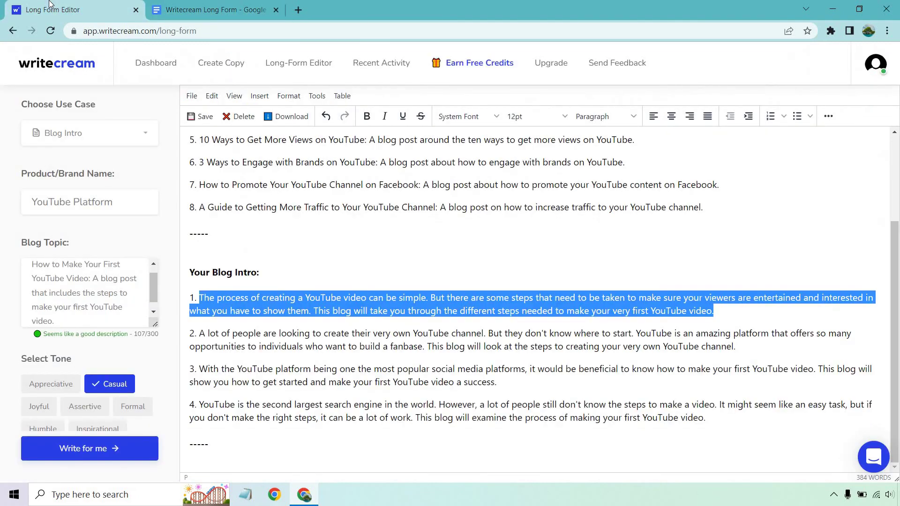
# Step: Switch the use case to Blog Outline and generate four outlines below the intros
pyautogui.click(80, 137)
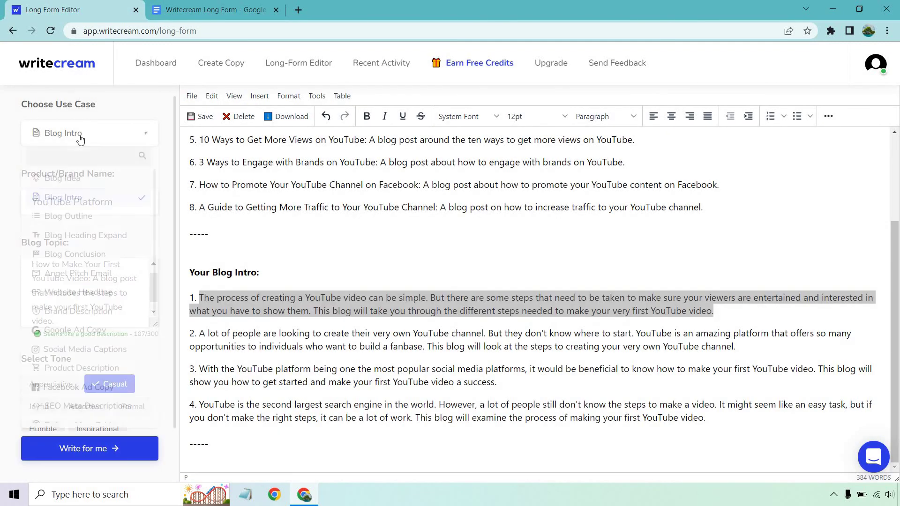
pyautogui.click(82, 216)
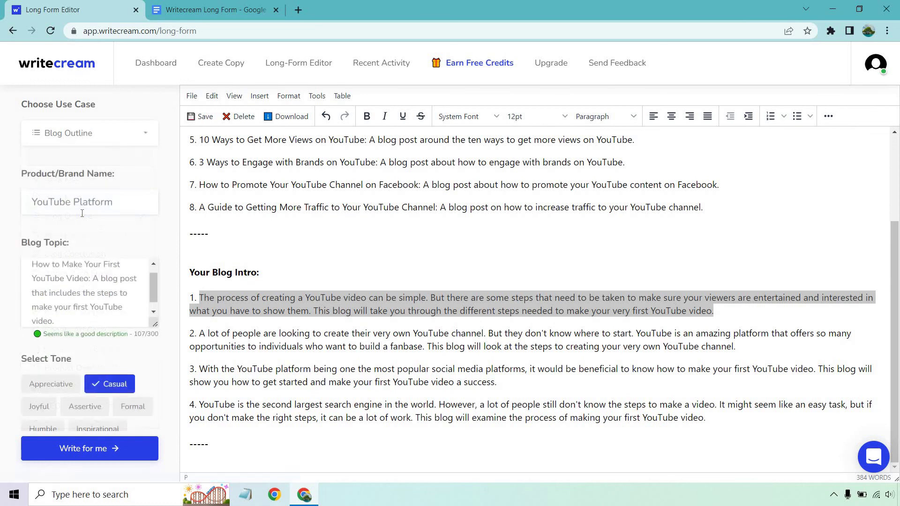
pyautogui.click(244, 441)
pyautogui.press('Return')
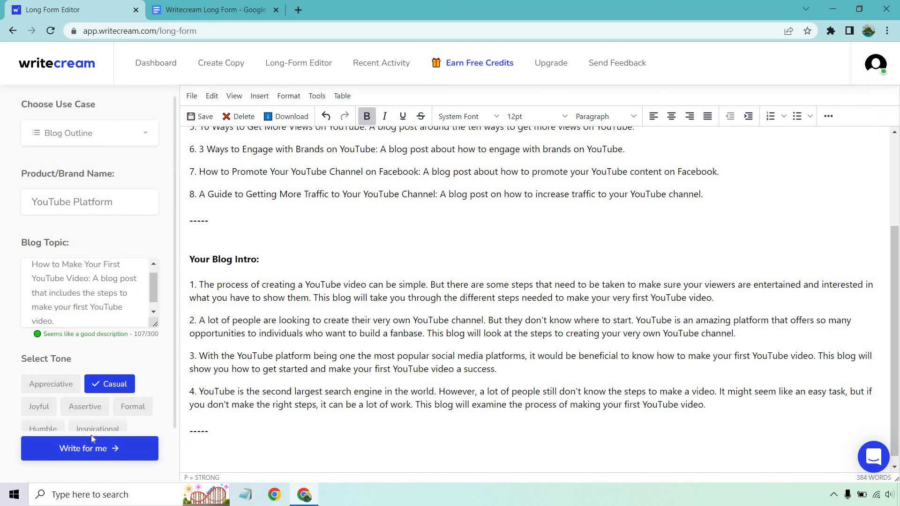
pyautogui.click(91, 453)
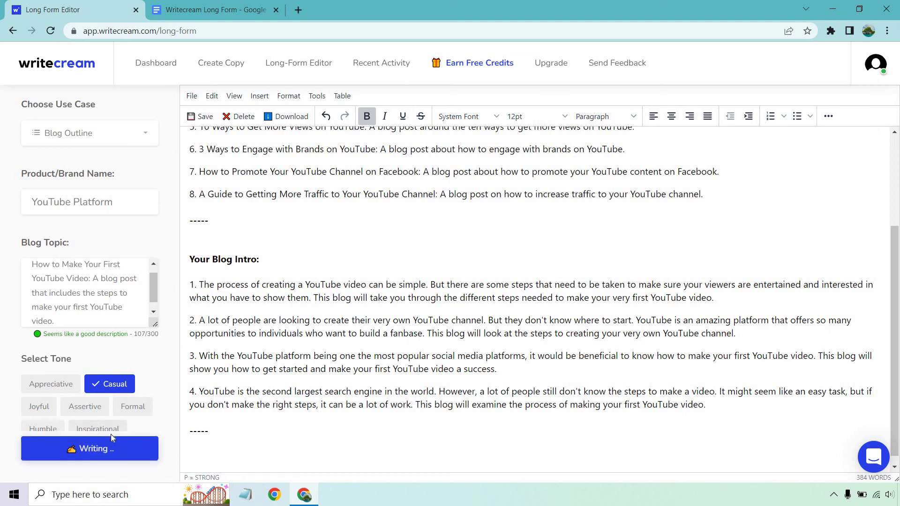
# Step: Select the First Output outline with its four questions and conclusion
pyautogui.scroll(6, 600, 351)
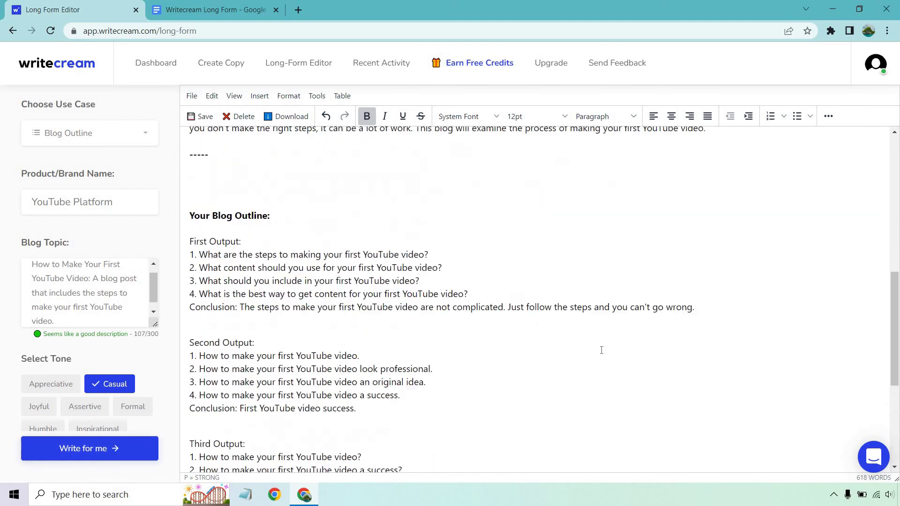
pyautogui.scroll(-1, 611, 314)
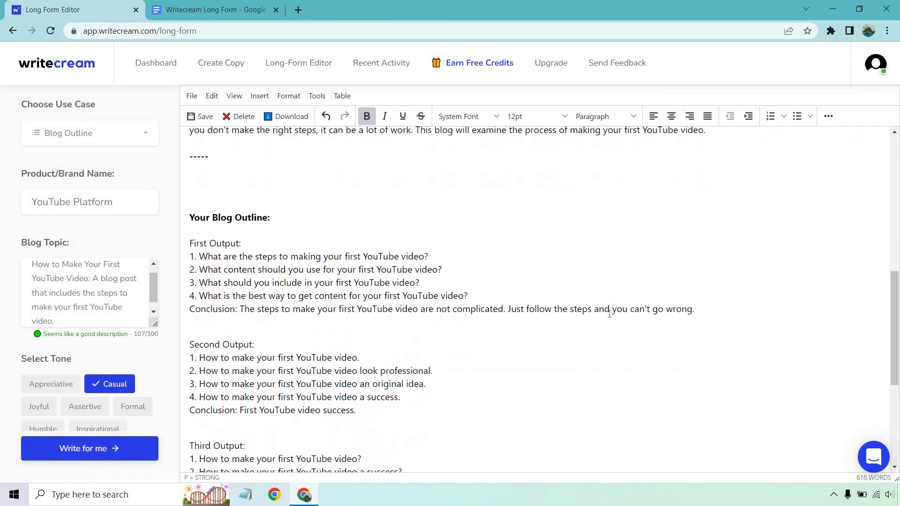
pyautogui.scroll(-1, 609, 314)
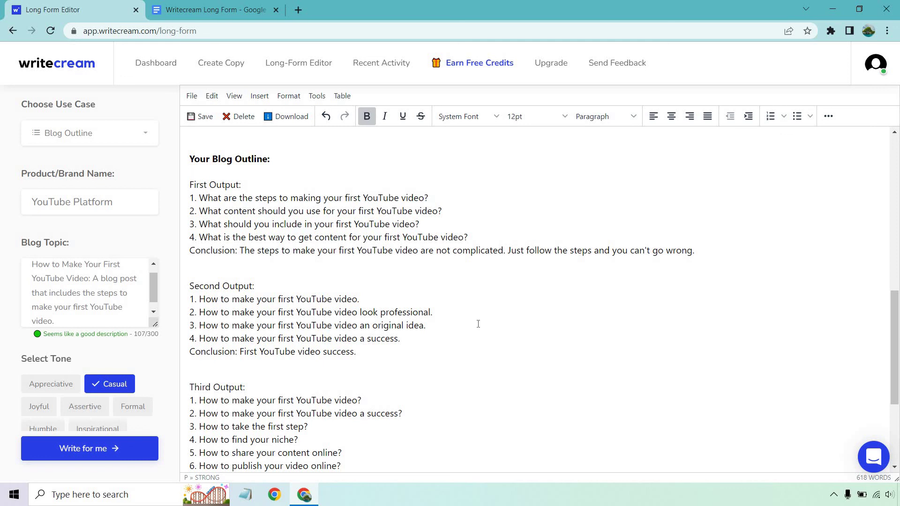
pyautogui.scroll(-4, 478, 324)
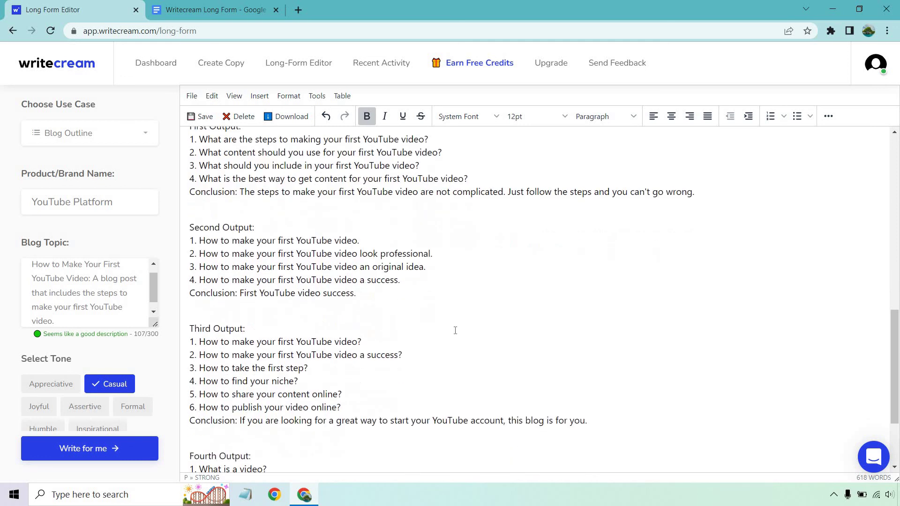
pyautogui.scroll(5, 428, 316)
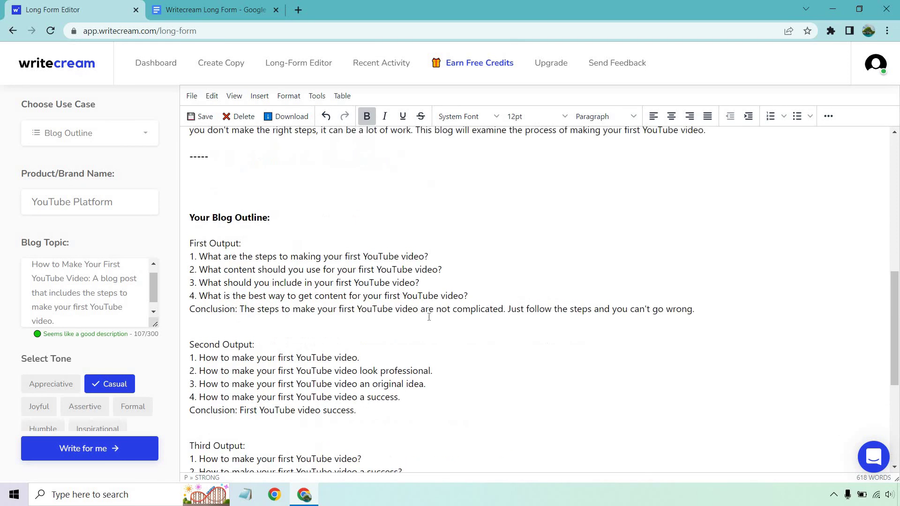
pyautogui.moveTo(712, 310); pyautogui.dragTo(189, 257)
pyautogui.hotkey('ctrl', 'c')
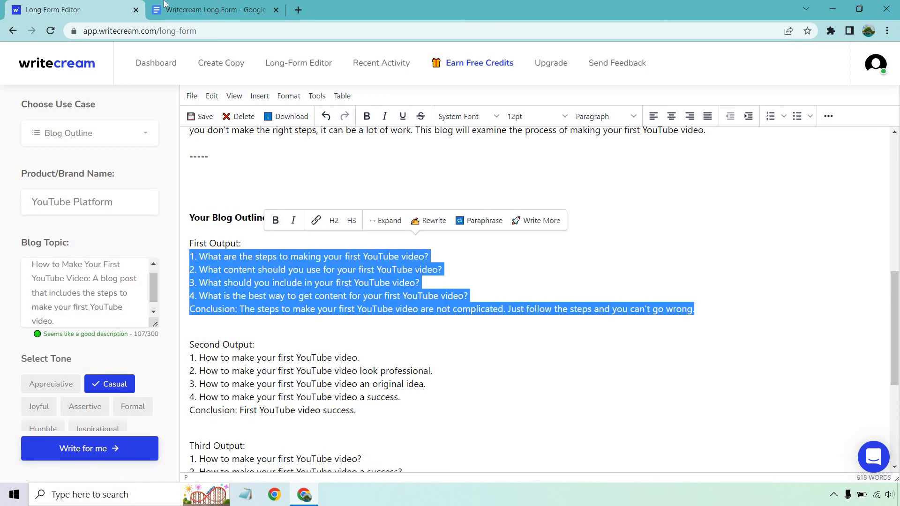
# Step: Paste the outline below the intro and add a blank line after each of the four questions
pyautogui.click(168, 6)
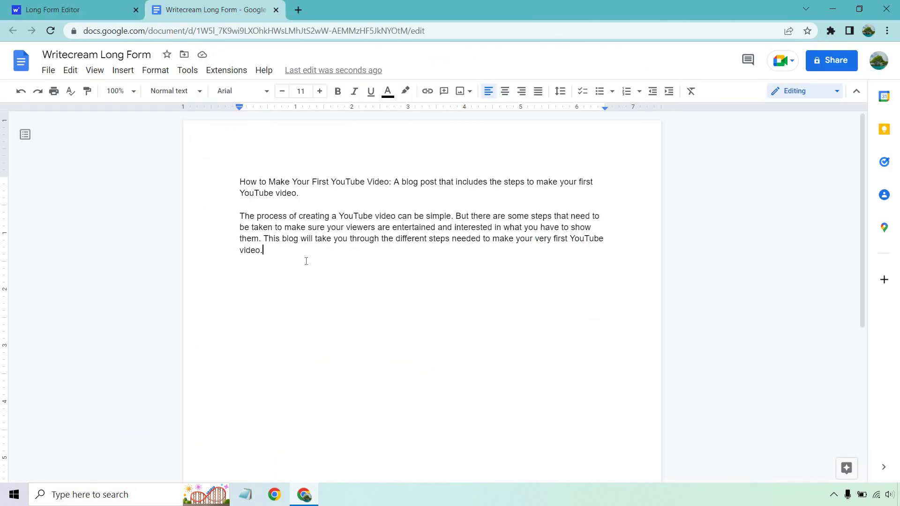
pyautogui.press('Return')
pyautogui.press('Return')
pyautogui.hotkey('ctrl', 'v')
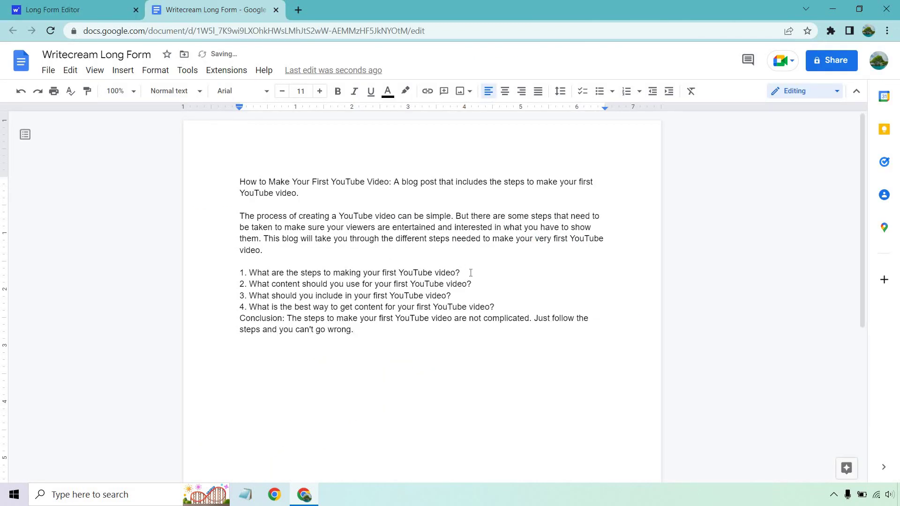
pyautogui.press('Return')
pyautogui.click(478, 295)
pyautogui.press('Return')
pyautogui.click(466, 318)
pyautogui.press('Return')
pyautogui.click(511, 340)
pyautogui.press('Return')
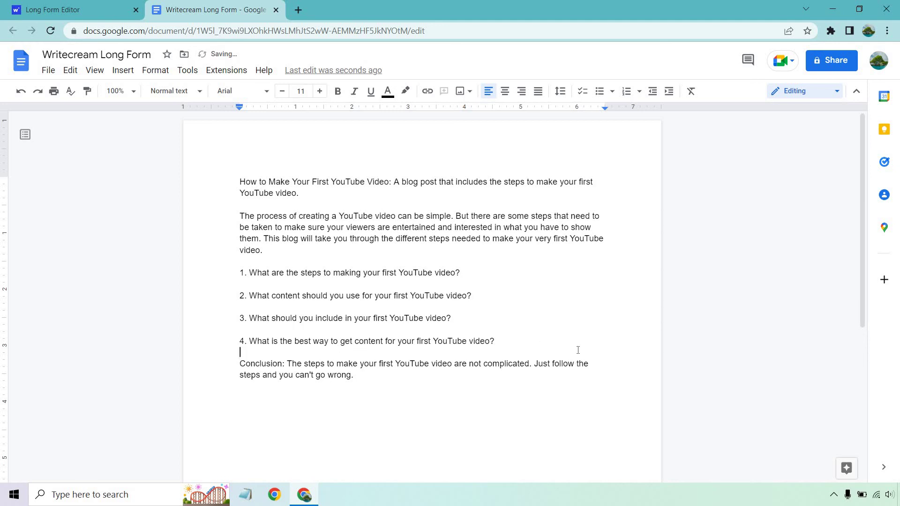
# Step: Remove the list numbering and select the first question for reuse as a Writecream headline
pyautogui.click(250, 275)
pyautogui.press('BackSpace')
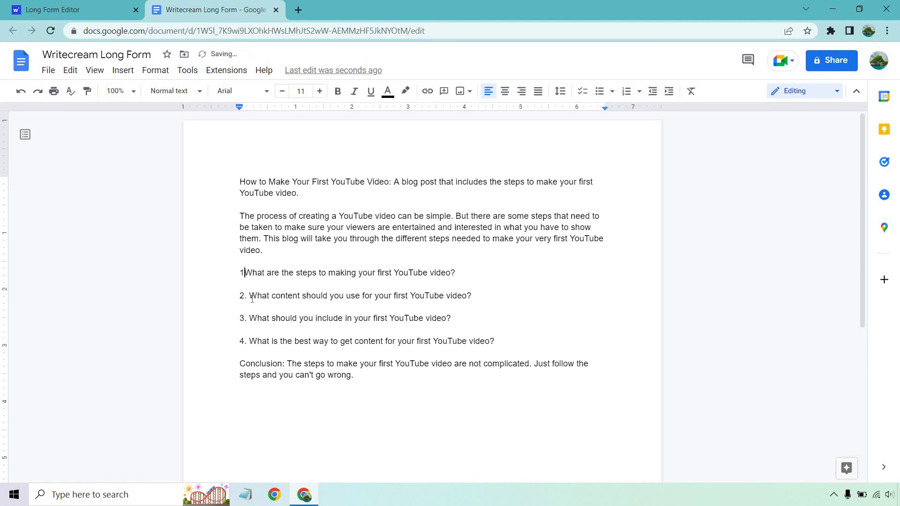
pyautogui.moveTo(450, 272); pyautogui.dragTo(239, 273)
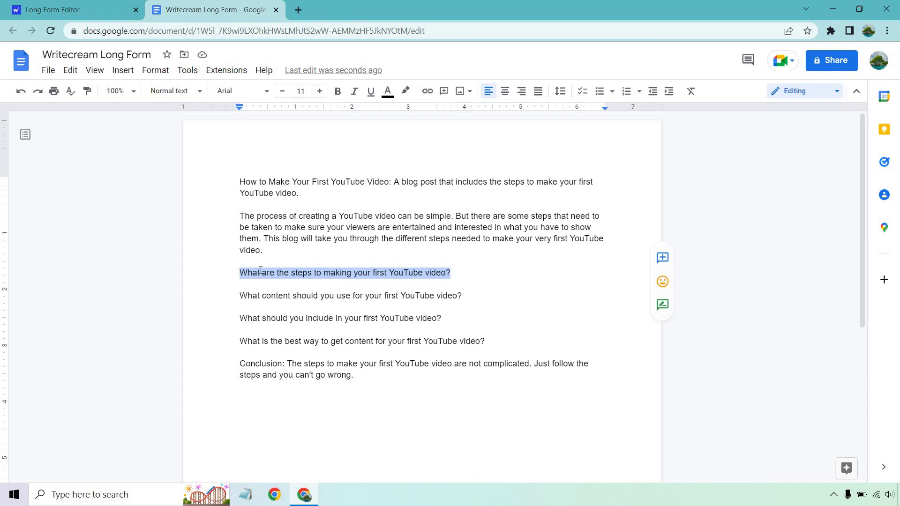
pyautogui.click(88, 5)
pyautogui.click(111, 135)
# Step: Use Blog Heading Expand with 'What are the steps to making your first YouTube video?' to generate four paragraphs
pyautogui.click(98, 235)
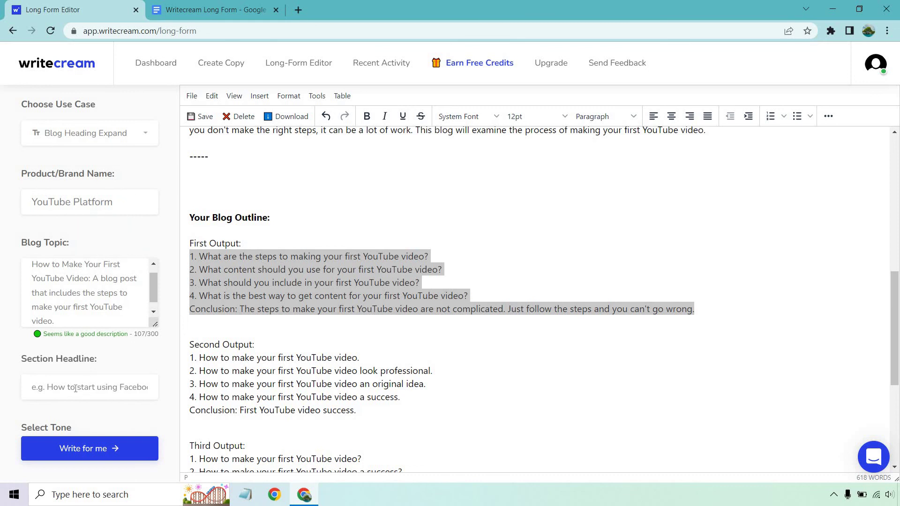
pyautogui.scroll(-1, 75, 356)
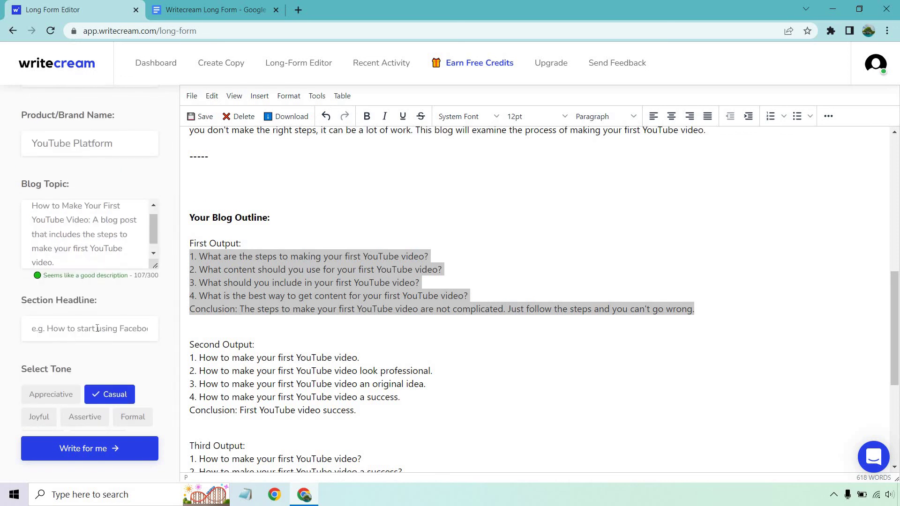
pyautogui.hotkey('ctrl', 'v')
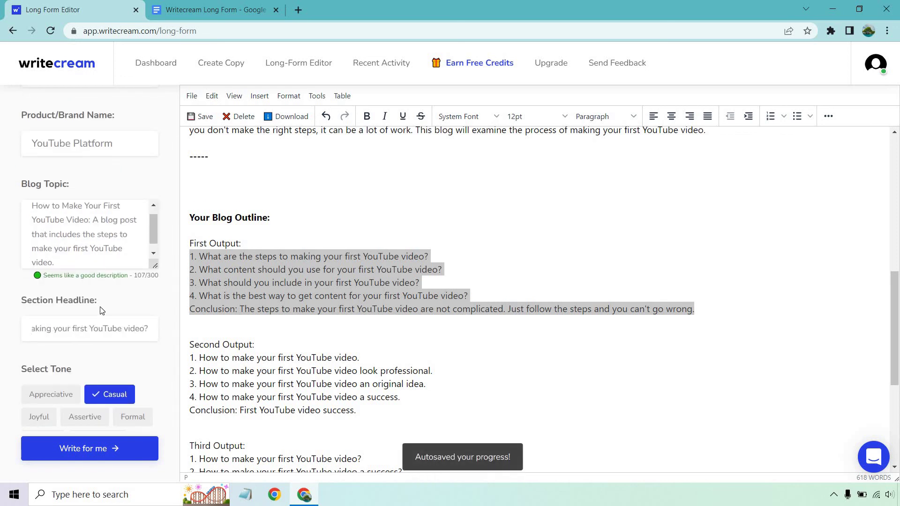
pyautogui.scroll(-1, 108, 301)
pyautogui.scroll(-5, 225, 436)
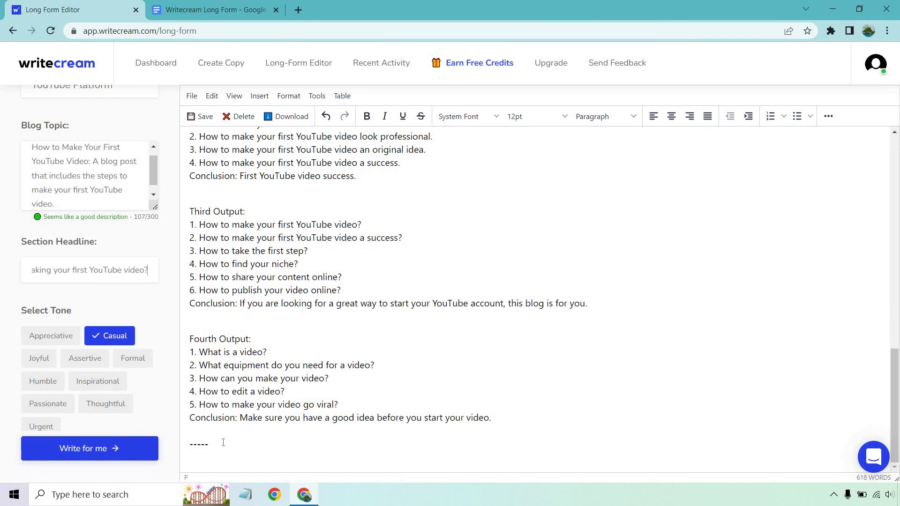
pyautogui.click(226, 438)
pyautogui.press('Return')
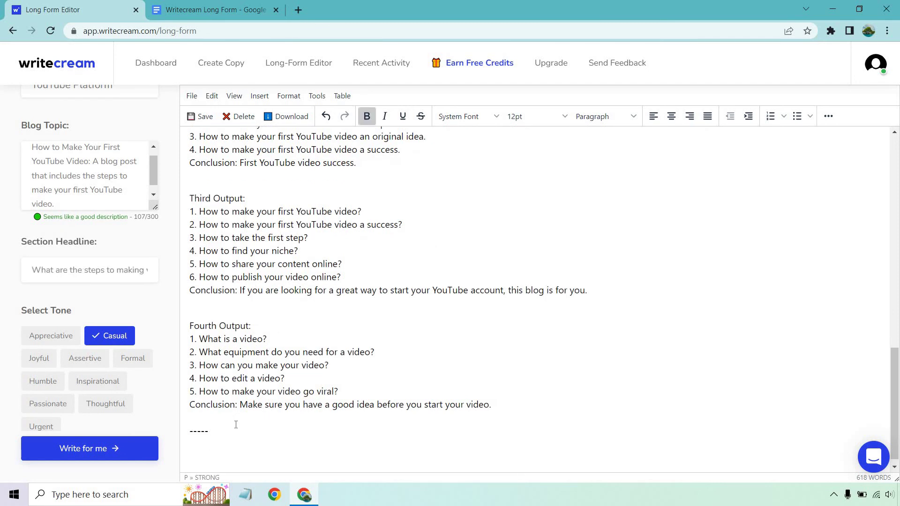
pyautogui.click(109, 451)
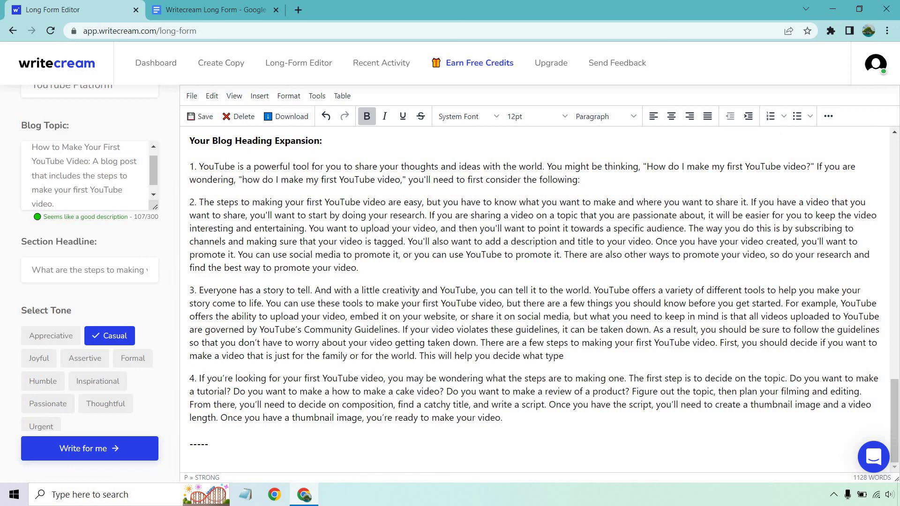
# Step: Paste the second generated paragraph under the first question heading in the Google Doc
pyautogui.moveTo(367, 265); pyautogui.dragTo(199, 205)
pyautogui.hotkey('ctrl', 'c')
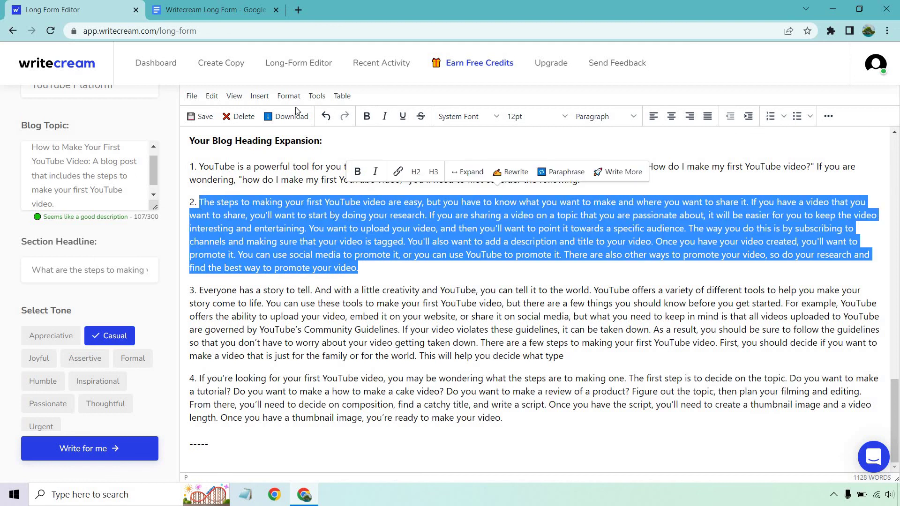
pyautogui.click(230, 9)
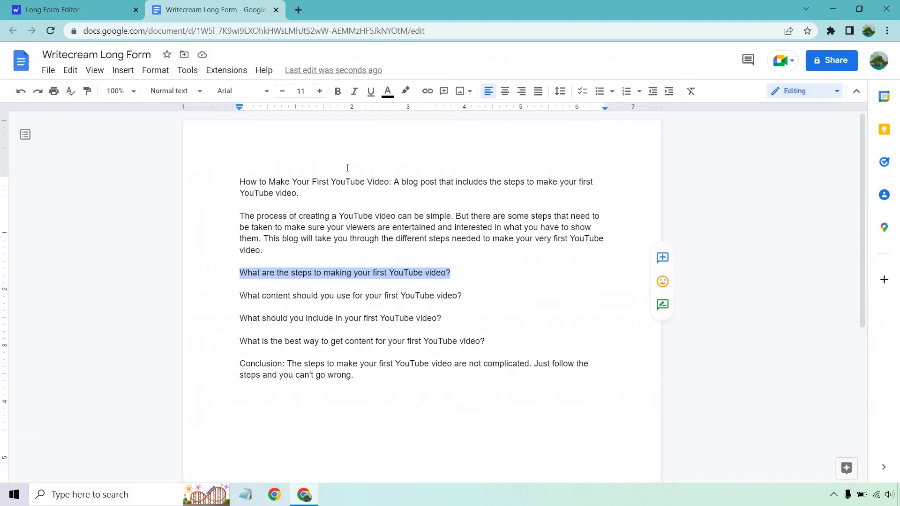
pyautogui.click(500, 276)
pyautogui.press('Return')
pyautogui.press('Return')
pyautogui.hotkey('ctrl', 'v')
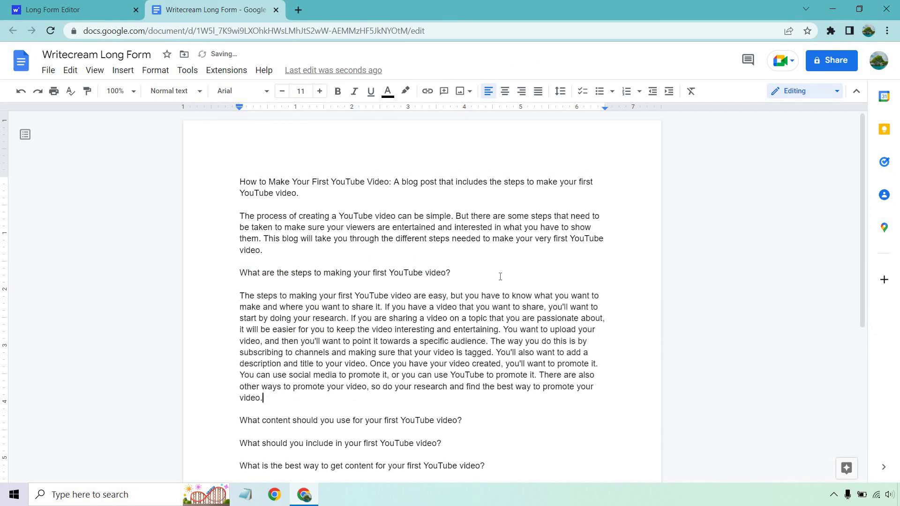
# Step: Bold the first question heading and select the blog title line
pyautogui.moveTo(451, 272); pyautogui.dragTo(239, 273)
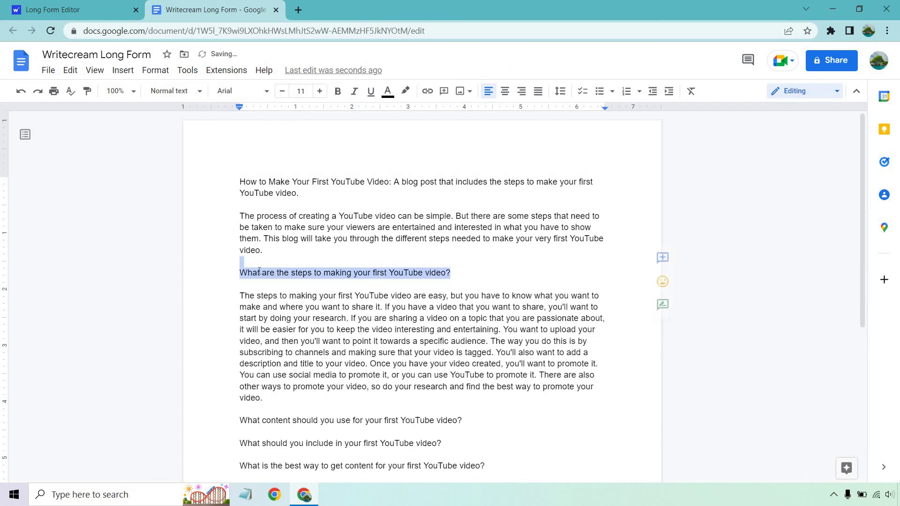
pyautogui.click(342, 92)
pyautogui.moveTo(299, 193); pyautogui.dragTo(238, 178)
# Step: Bold the blog title and select 'What content should you use for your first YouTube video?' to copy
pyautogui.click(338, 92)
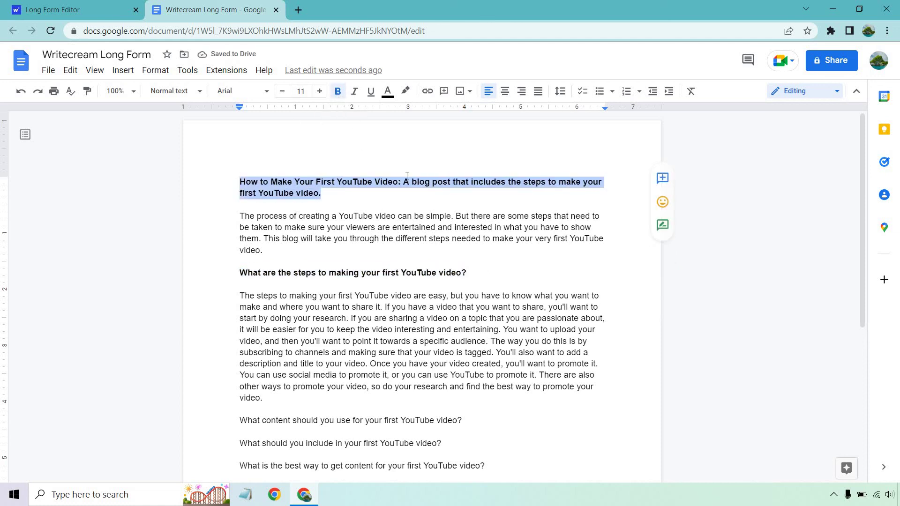
pyautogui.click(410, 262)
pyautogui.scroll(-3, 418, 262)
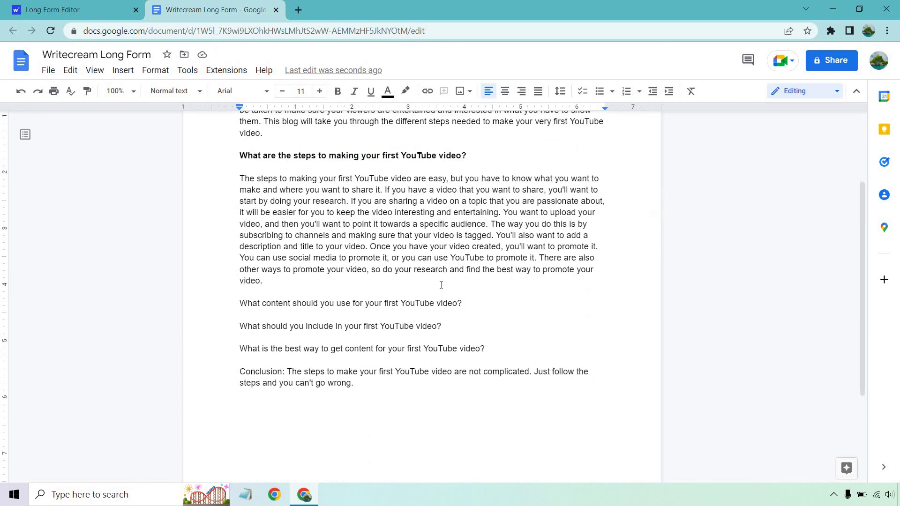
pyautogui.moveTo(463, 304); pyautogui.dragTo(240, 304)
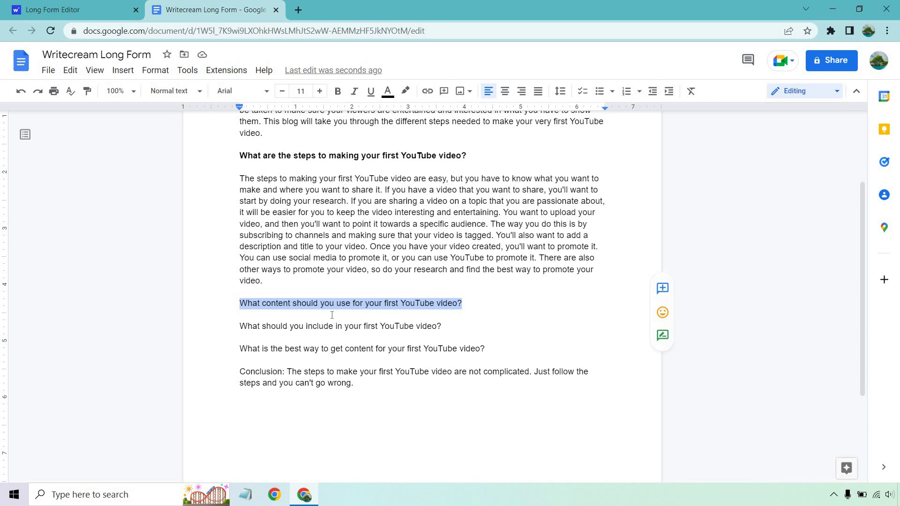
pyautogui.rightClick(350, 303)
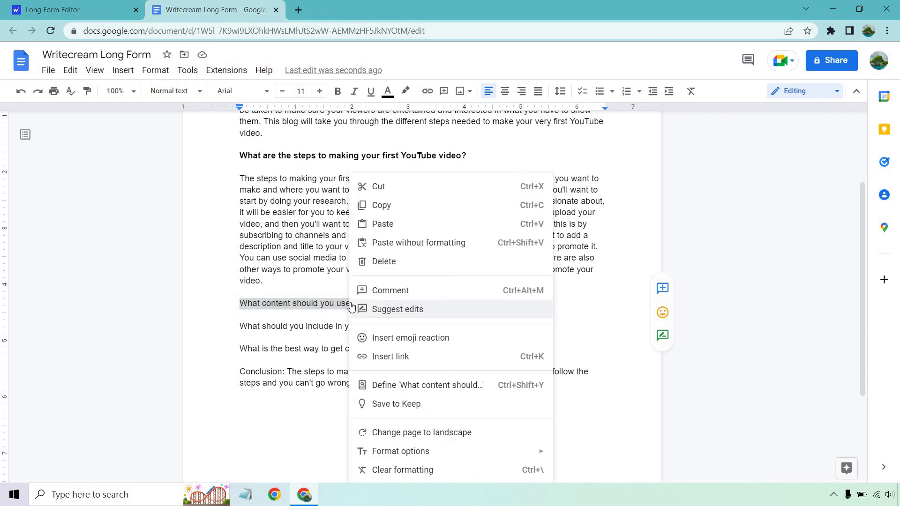
# Step: Copy the second question and add a fresh line at the end of Writecream's editor
pyautogui.click(379, 205)
pyautogui.hotkey('ctrl', '1')
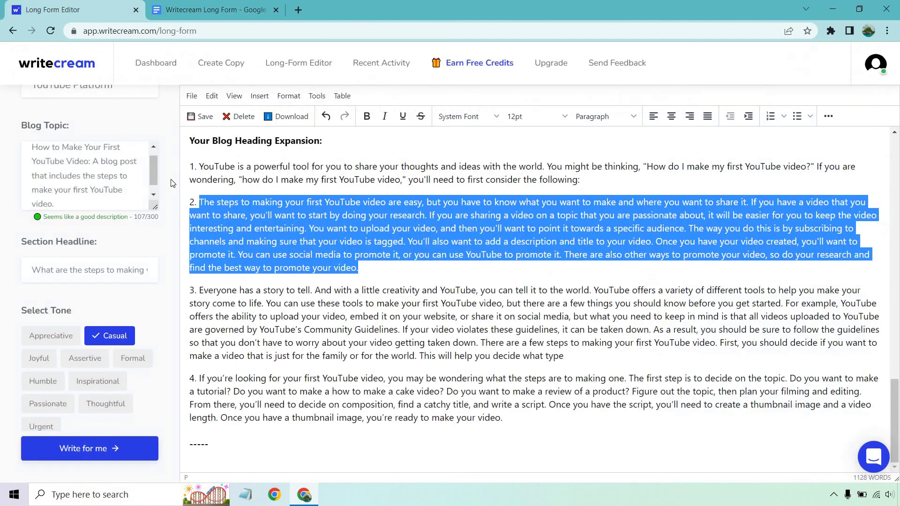
pyautogui.click(256, 439)
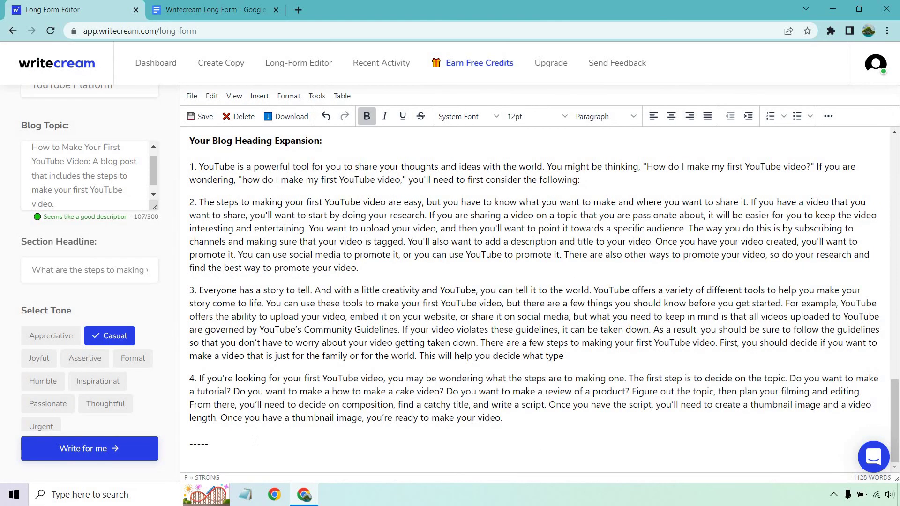
pyautogui.press('Return')
# Step: Make the second question the section headline, generate four paragraphs, and copy the first
pyautogui.tripleClick(93, 277)
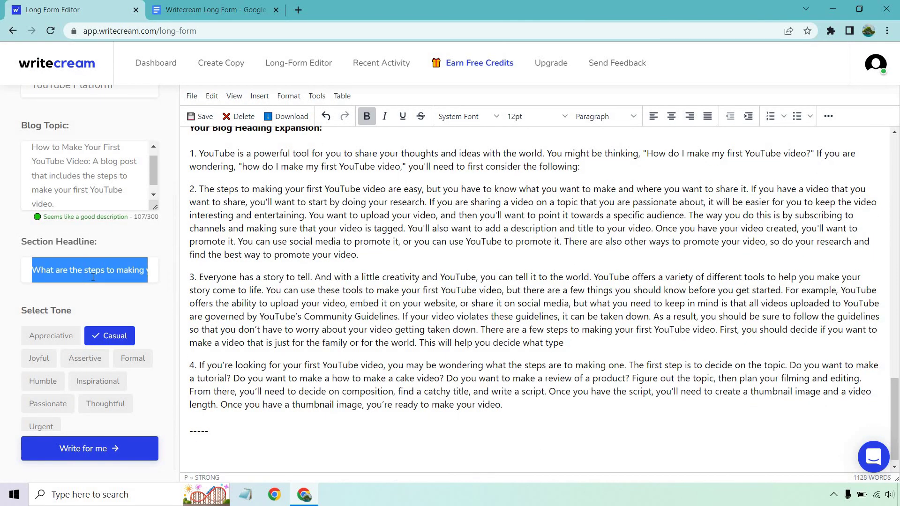
pyautogui.hotkey('ctrl', 'v')
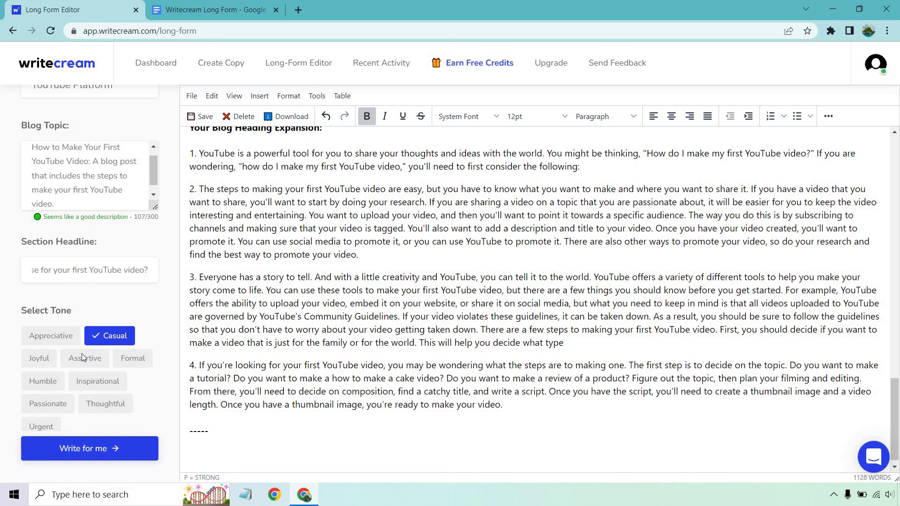
pyautogui.click(80, 450)
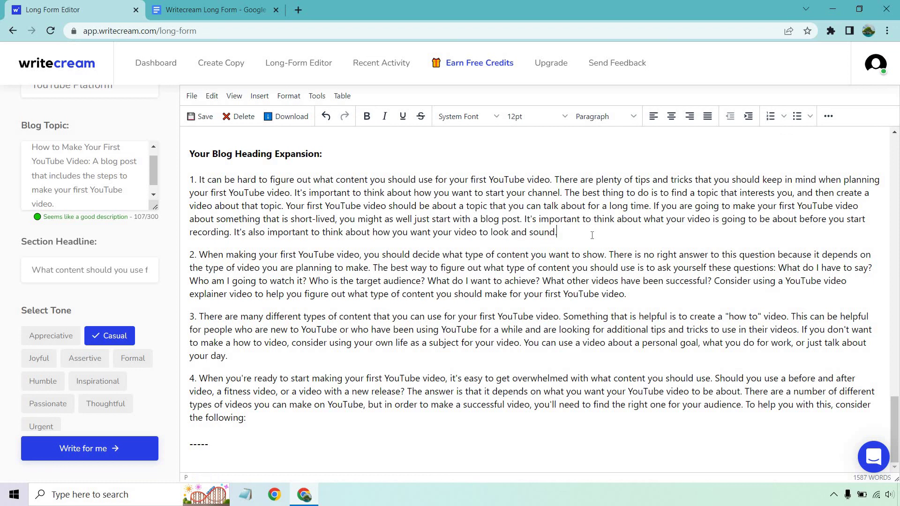
pyautogui.moveTo(592, 235); pyautogui.dragTo(200, 181)
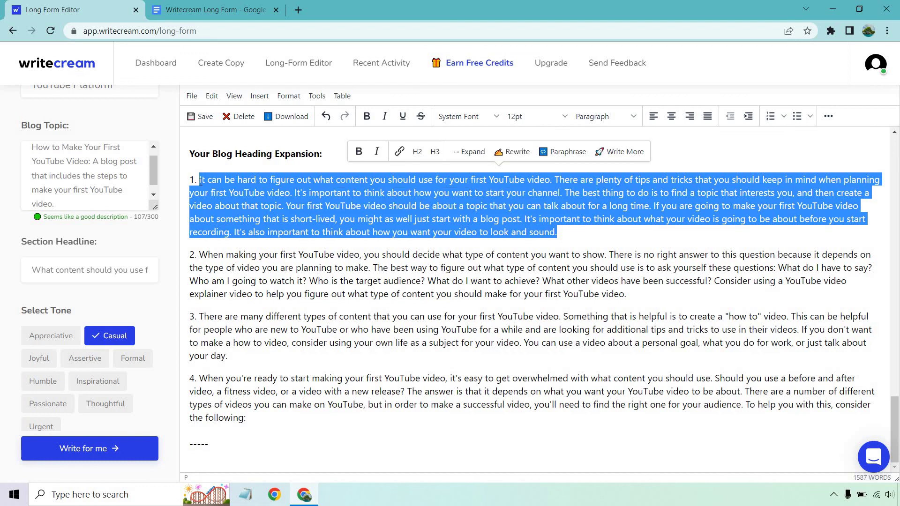
pyautogui.click(211, 10)
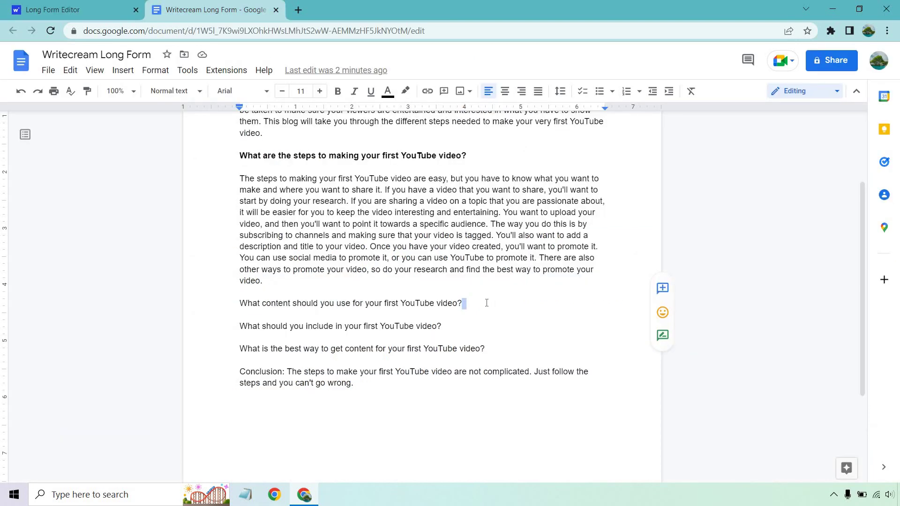
# Step: Bold the second question heading, delete the 'What should you include' question, and select the content question
pyautogui.click(337, 91)
pyautogui.scroll(-1, 450, 391)
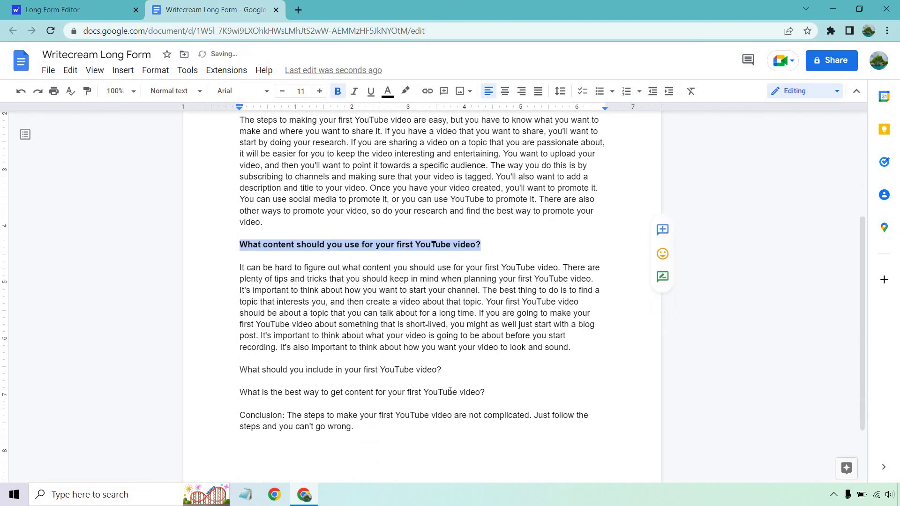
pyautogui.moveTo(446, 370); pyautogui.dragTo(242, 369)
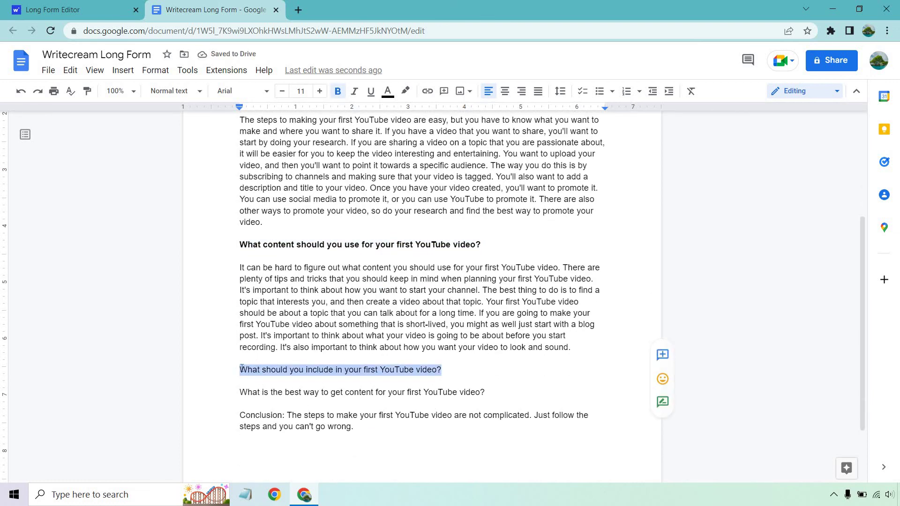
pyautogui.press('BackSpace')
pyautogui.press('BackSpace')
pyautogui.press('BackSpace')
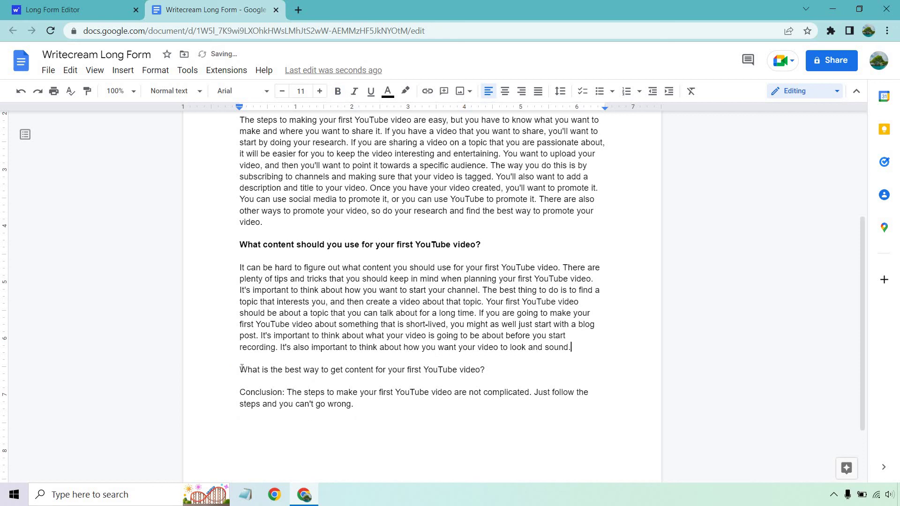
pyautogui.moveTo(486, 369); pyautogui.dragTo(227, 367)
# Step: Replace the Section Headline with the best-way-to-get-content heading and generate four expansion paragraphs
pyautogui.click(96, 11)
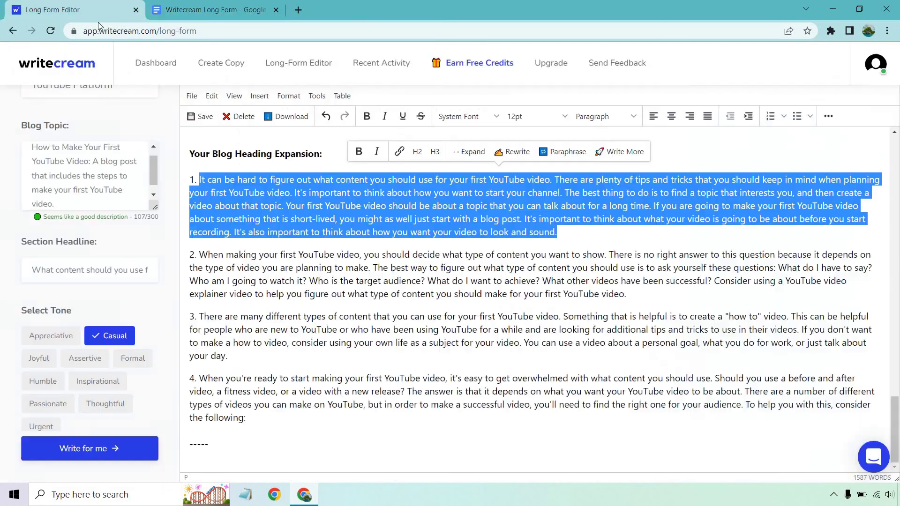
pyautogui.click(132, 274)
pyautogui.hotkey('ctrl', 'a')
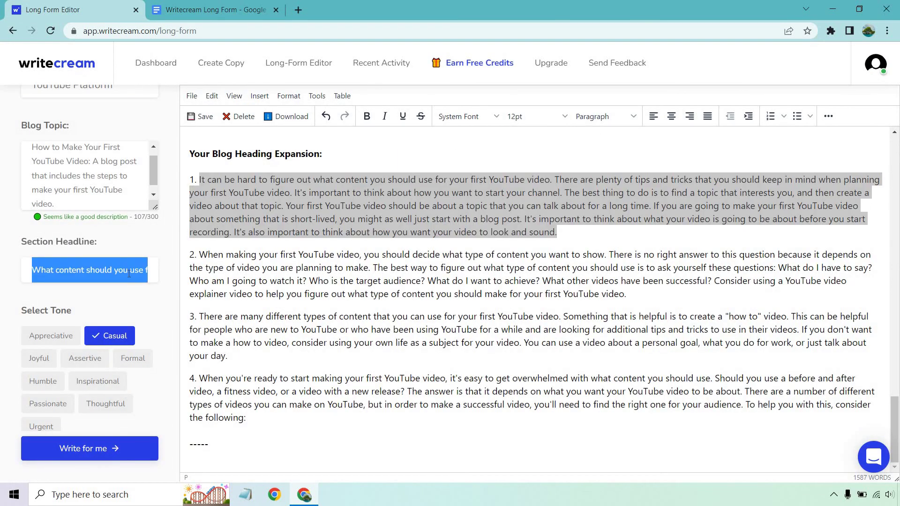
pyautogui.press('BackSpace')
pyautogui.hotkey('ctrl', 'v')
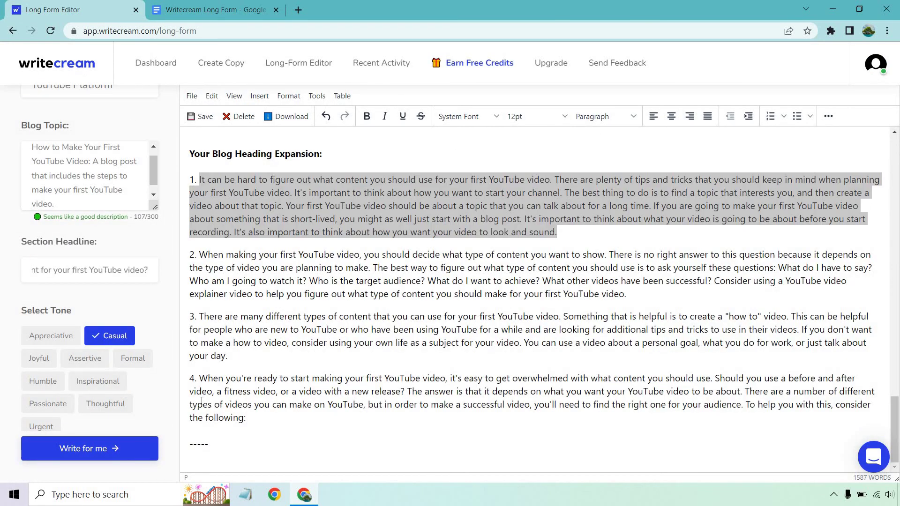
pyautogui.click(245, 441)
pyautogui.press('Return')
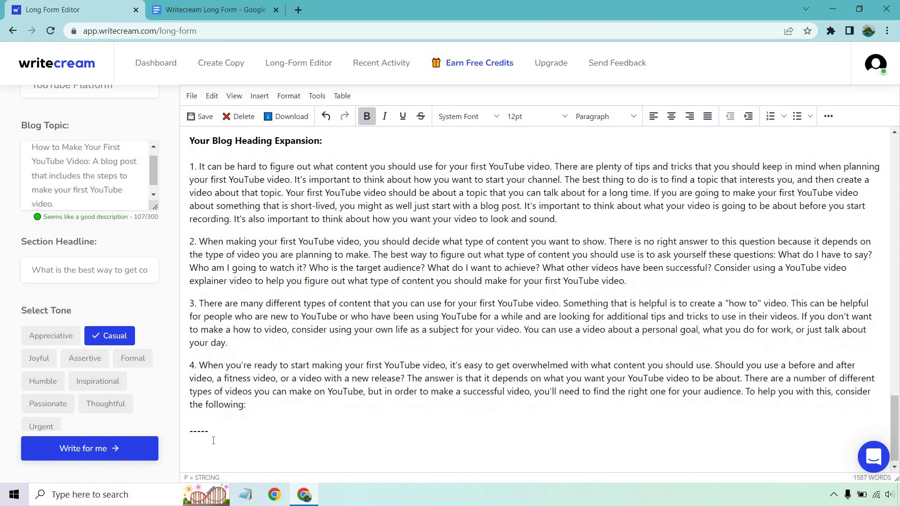
pyautogui.click(112, 448)
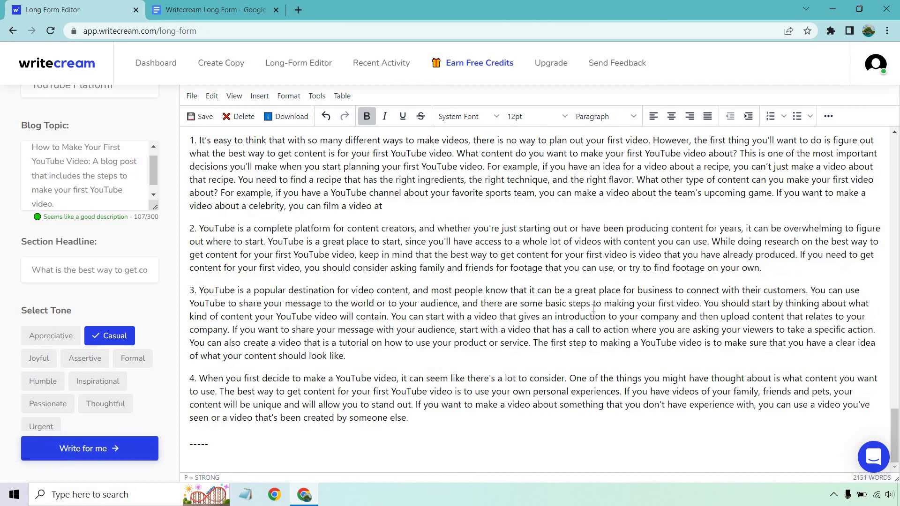
pyautogui.scroll(2, 603, 310)
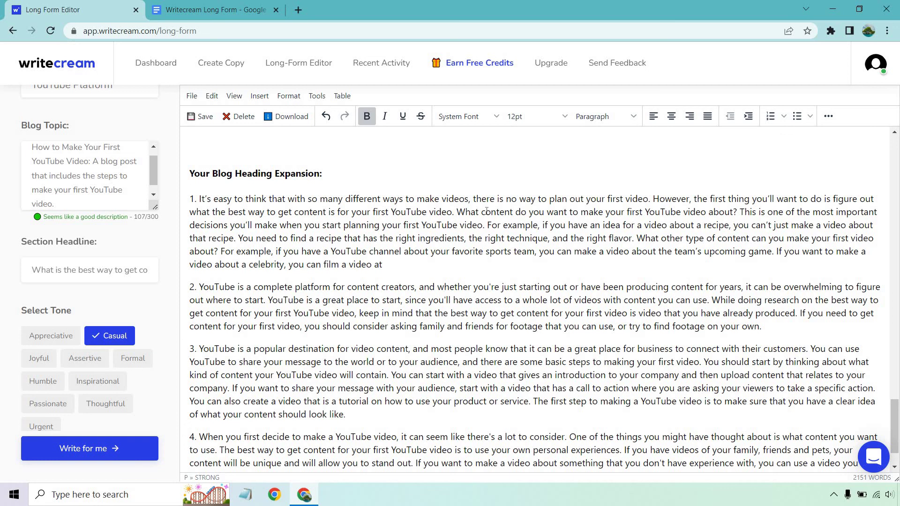
# Step: Read through the four generated paragraphs on getting content for a first YouTube video
pyautogui.moveTo(487, 225); pyautogui.dragTo(219, 199)
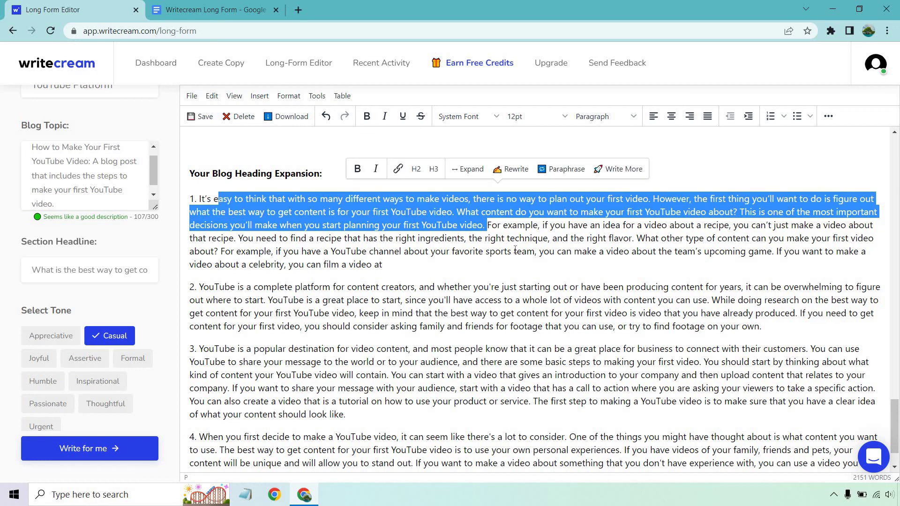
pyautogui.click(514, 225)
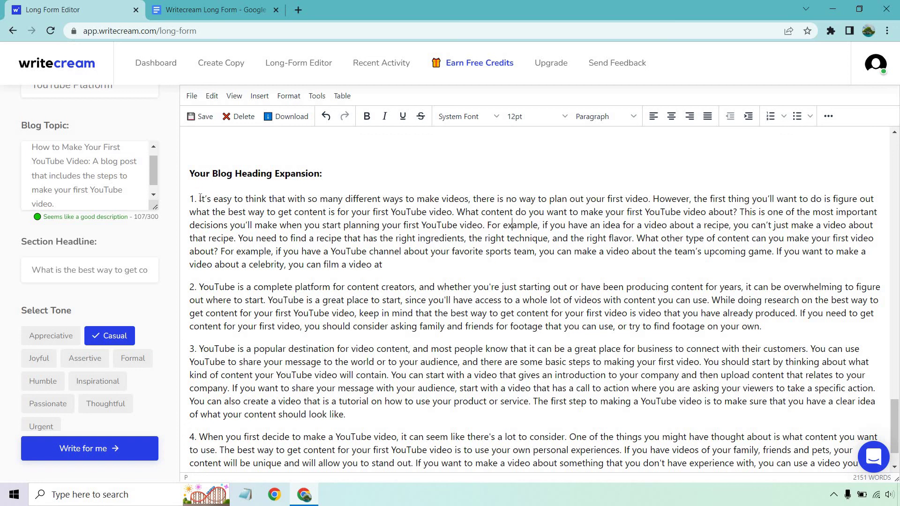
pyautogui.moveTo(200, 201); pyautogui.dragTo(486, 227)
pyautogui.click(431, 265)
pyautogui.scroll(-2, 446, 242)
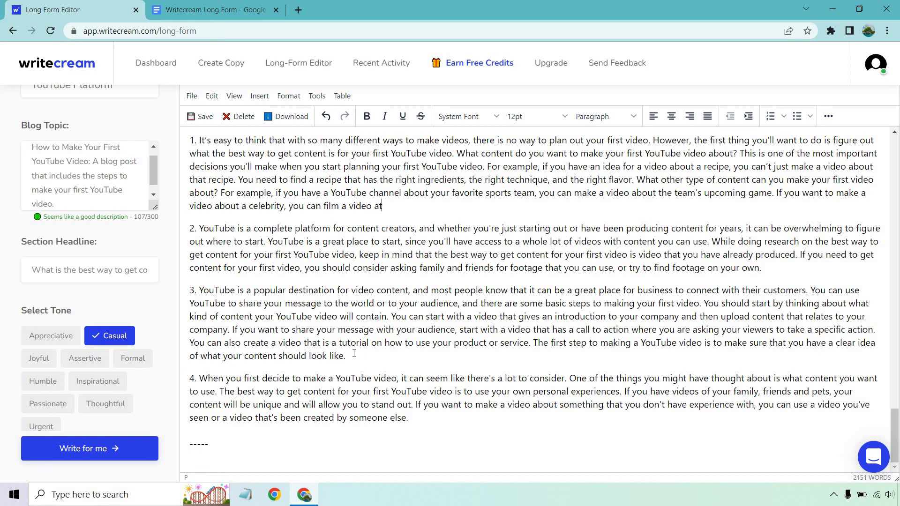
# Step: Paste the third paragraph, about YouTube as a video destination, below the best-way heading
pyautogui.moveTo(346, 355); pyautogui.dragTo(199, 291)
pyautogui.hotkey('ctrl', 'Tab')
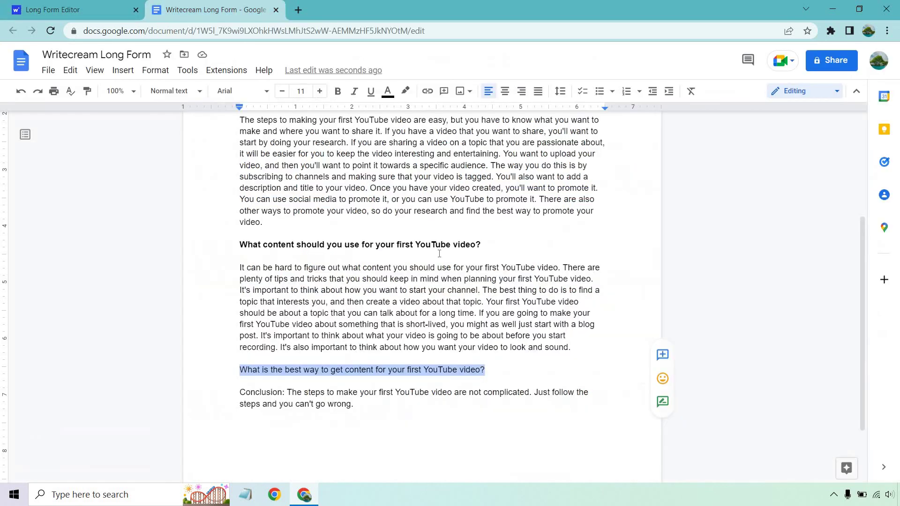
pyautogui.click(518, 368)
pyautogui.press('Return')
pyautogui.press('Return')
pyautogui.hotkey('ctrl', 'v')
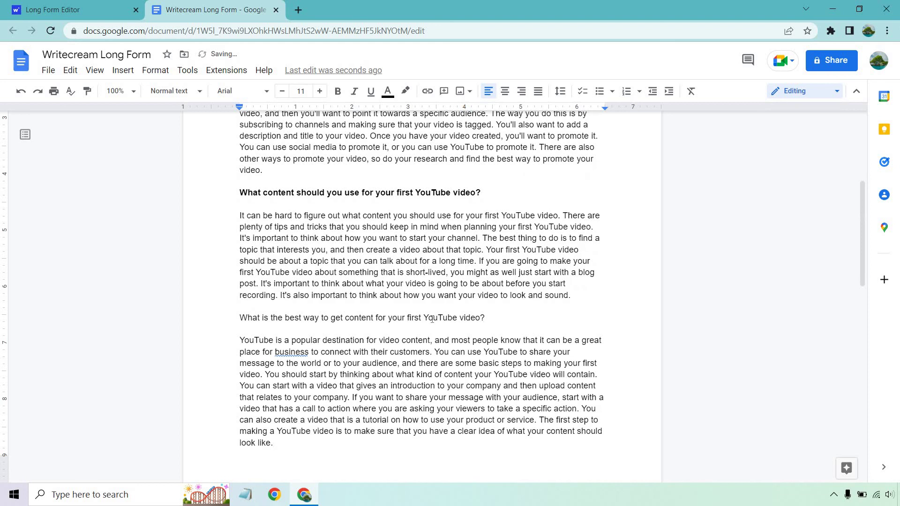
# Step: Make the best-way-to-get-content heading bold
pyautogui.moveTo(501, 319); pyautogui.dragTo(238, 319)
pyautogui.hotkey('ctrl', 'b')
pyautogui.scroll(-5, 420, 285)
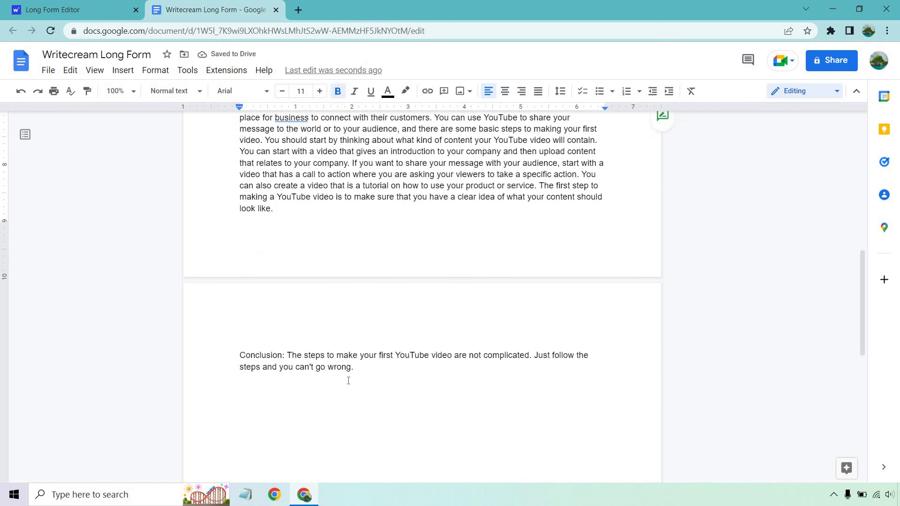
# Step: Switch Writecream's use case to Blog Conclusion
pyautogui.click(70, 9)
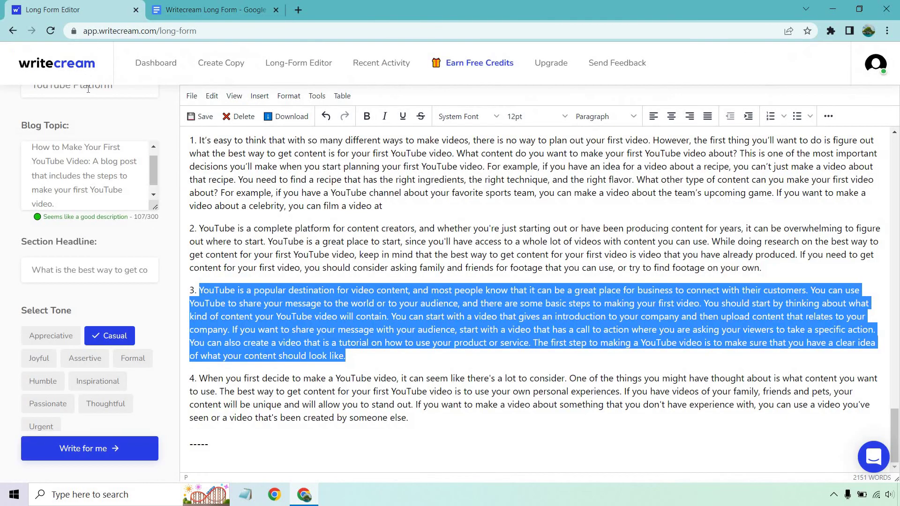
pyautogui.click(85, 142)
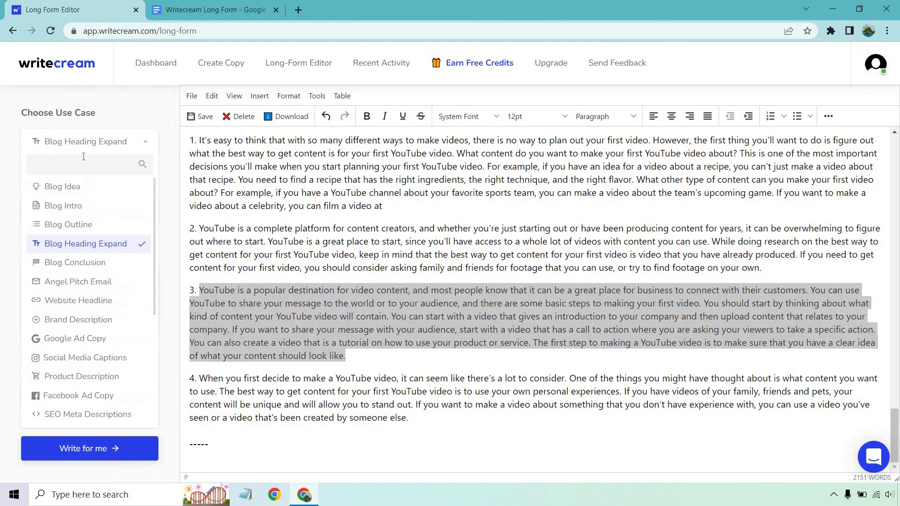
pyautogui.click(81, 262)
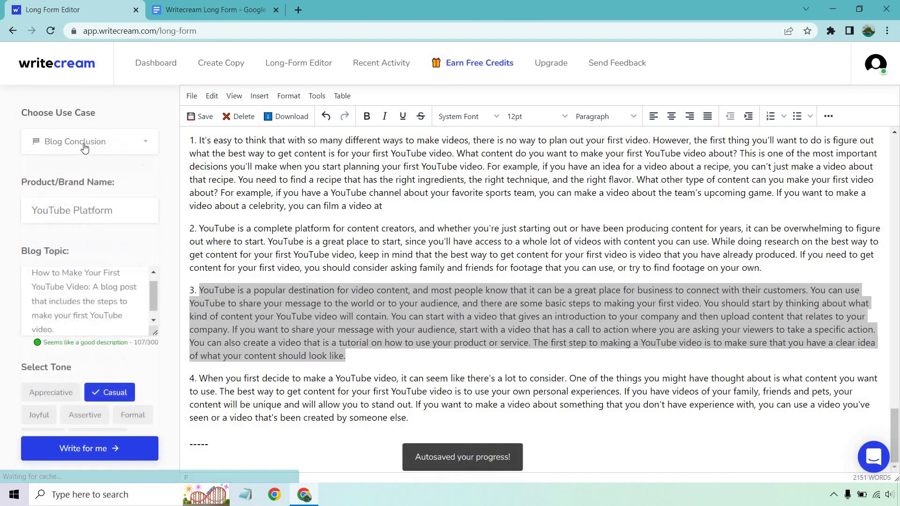
pyautogui.click(83, 146)
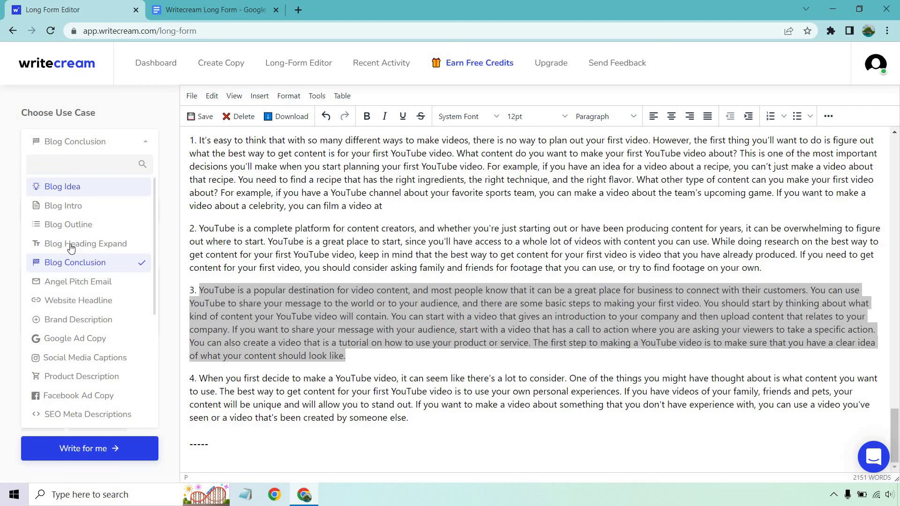
pyautogui.click(12, 230)
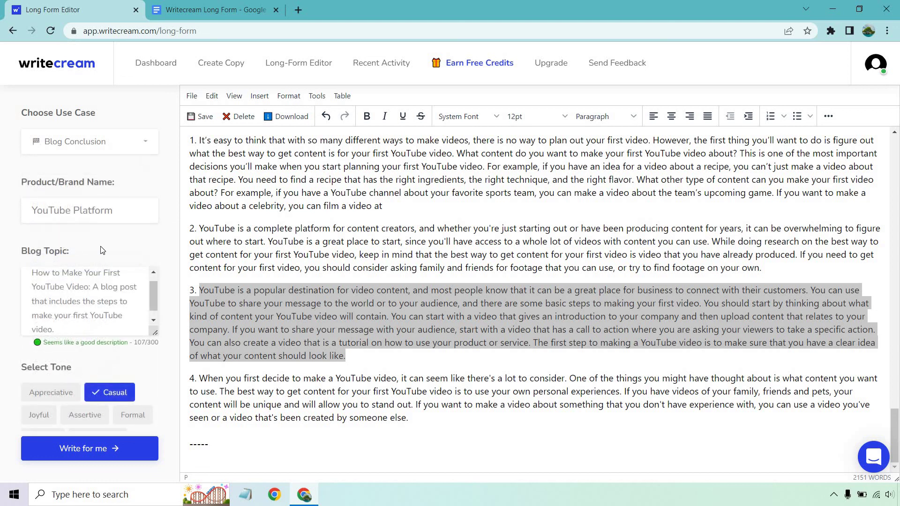
# Step: Generate four blog conclusions below the divider and select the second one
pyautogui.scroll(-1, 112, 231)
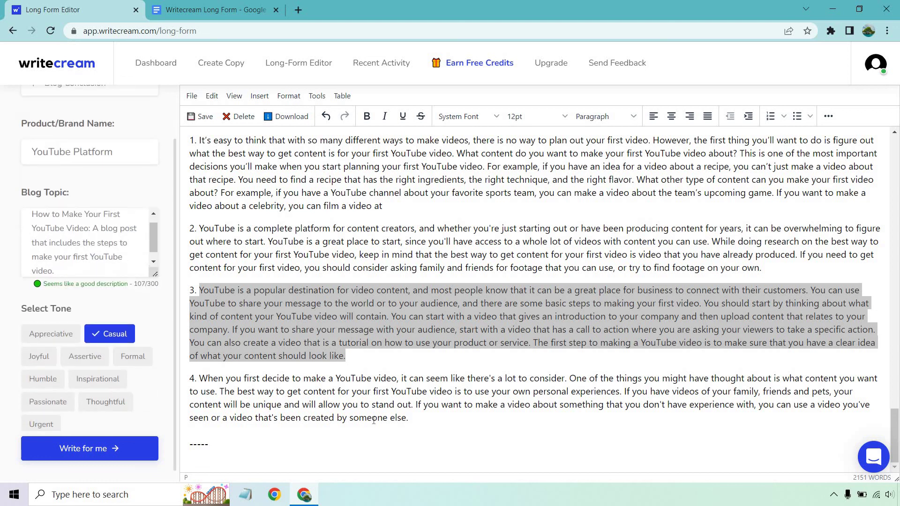
pyautogui.click(283, 450)
pyautogui.scroll(-1, 283, 450)
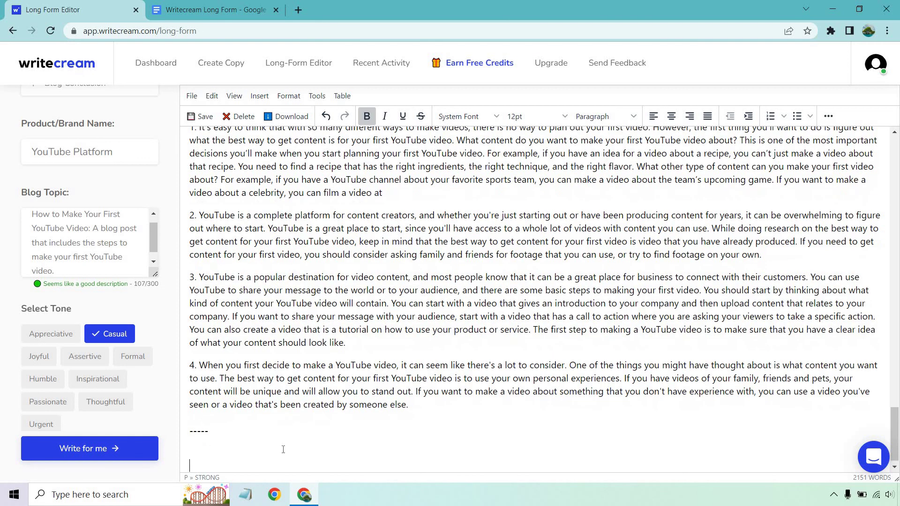
pyautogui.click(91, 449)
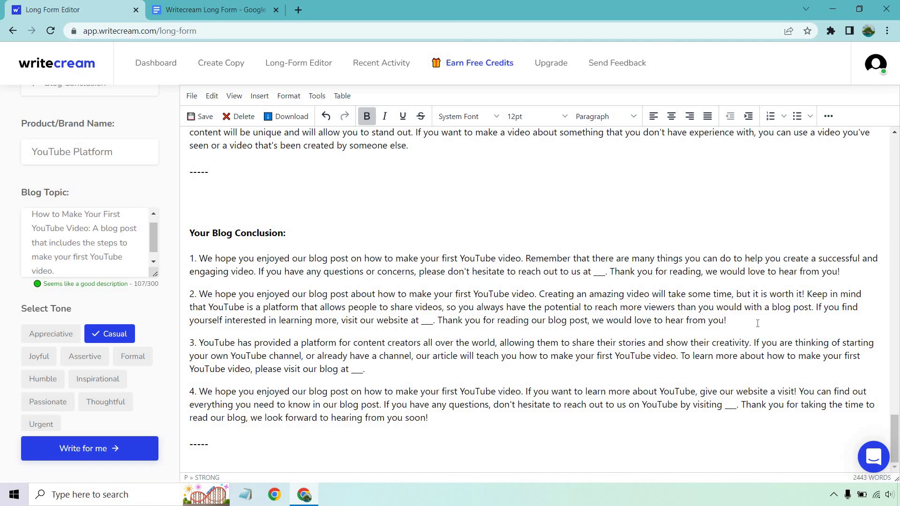
pyautogui.moveTo(726, 320); pyautogui.dragTo(209, 295)
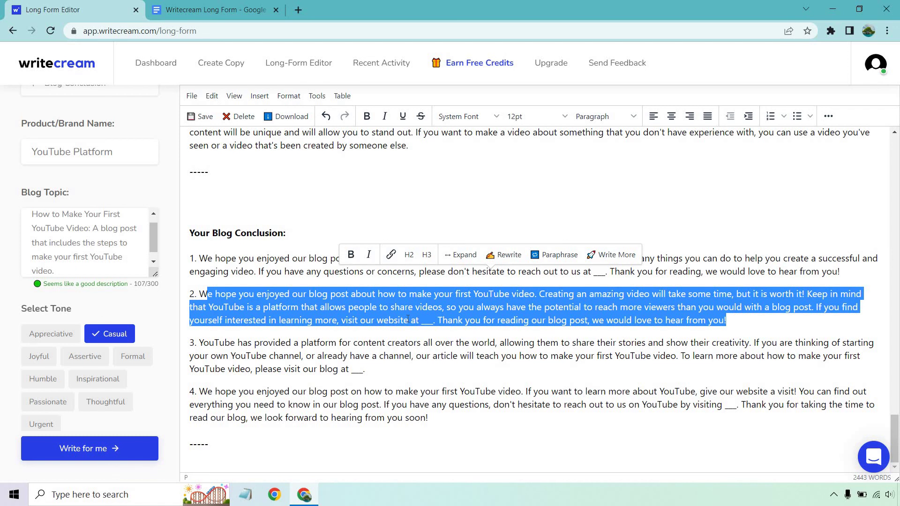
pyautogui.click(407, 320)
pyautogui.moveTo(738, 321); pyautogui.dragTo(204, 281)
pyautogui.hotkey('ctrl', 'c')
# Step: Paste the new conclusion over the old one, ending it with 'subscribe to our YT channel here.'
pyautogui.click(211, 9)
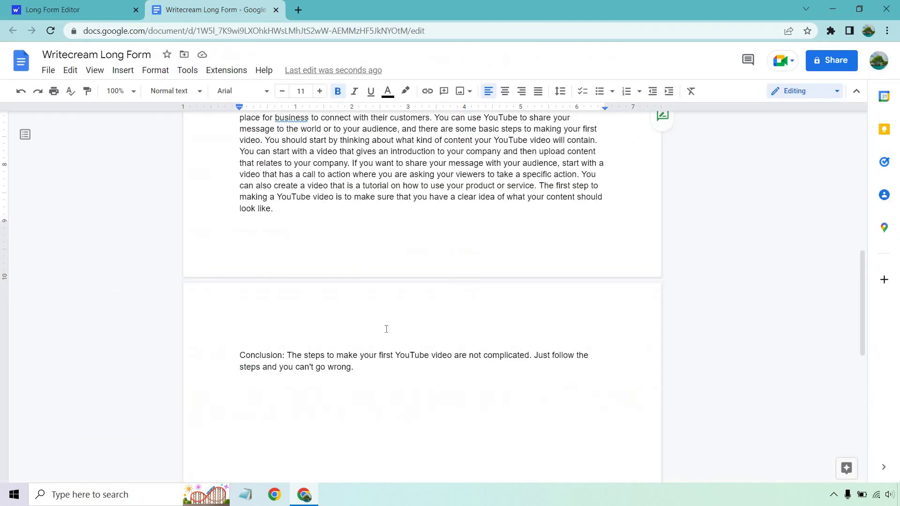
pyautogui.moveTo(378, 371); pyautogui.dragTo(239, 345)
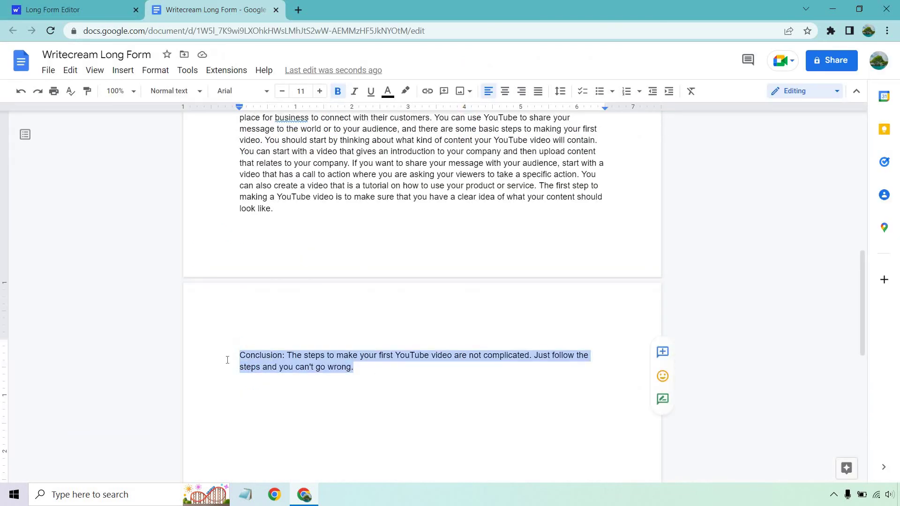
pyautogui.hotkey('ctrl', 'v')
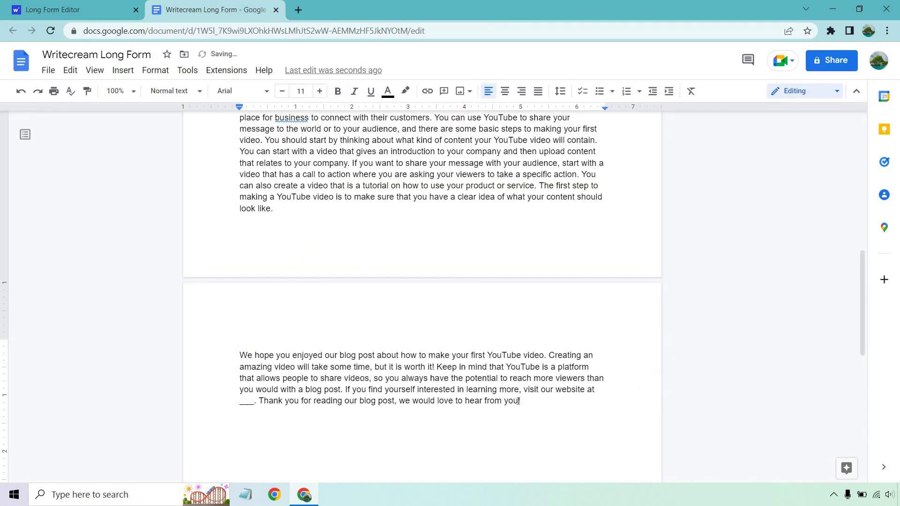
pyautogui.moveTo(523, 390); pyautogui.dragTo(256, 397)
pyautogui.write('subscribe to our ')
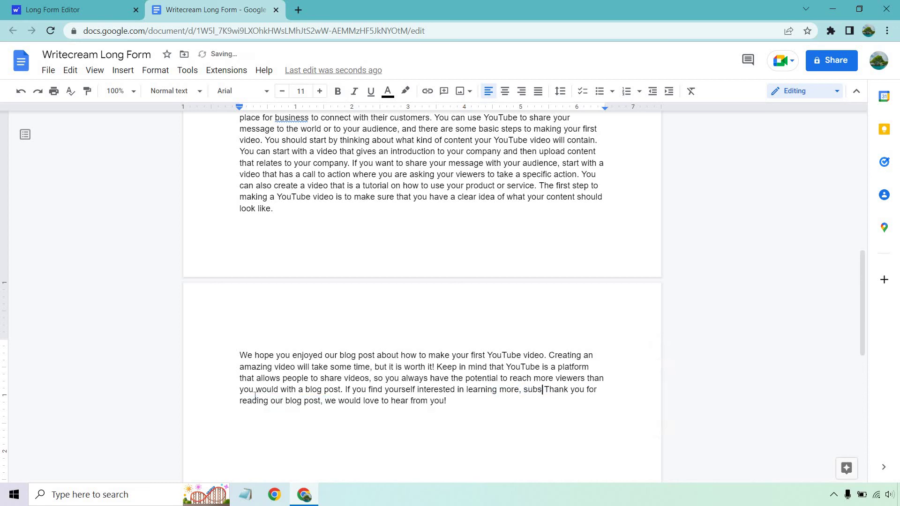
pyautogui.write('YT channel here.')
pyautogui.scroll(15, 399, 330)
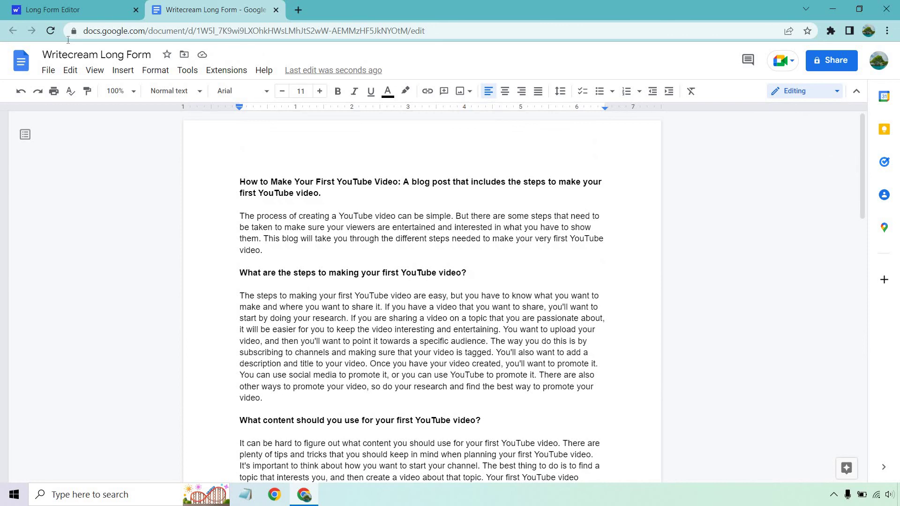
# Step: Select the heading 'What are the steps to making your first YouTube video?' in the post
pyautogui.scroll(-4, 444, 281)
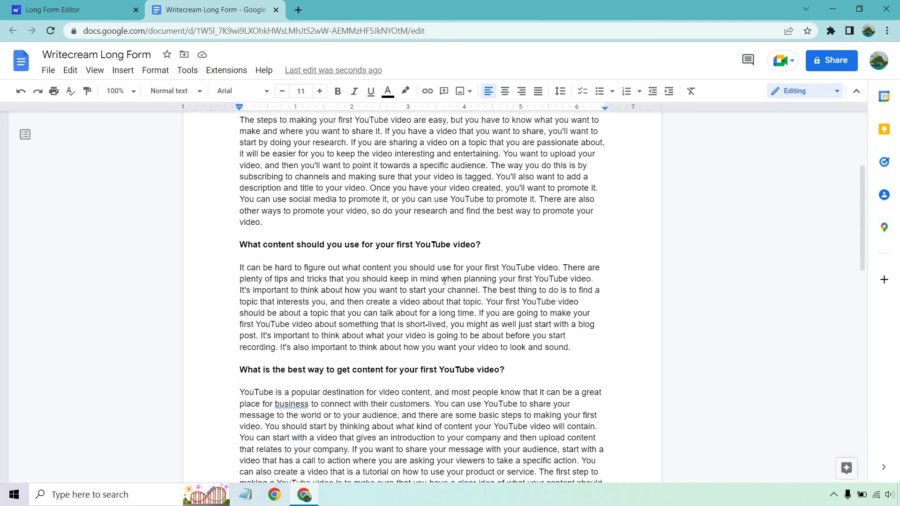
pyautogui.scroll(-1, 444, 280)
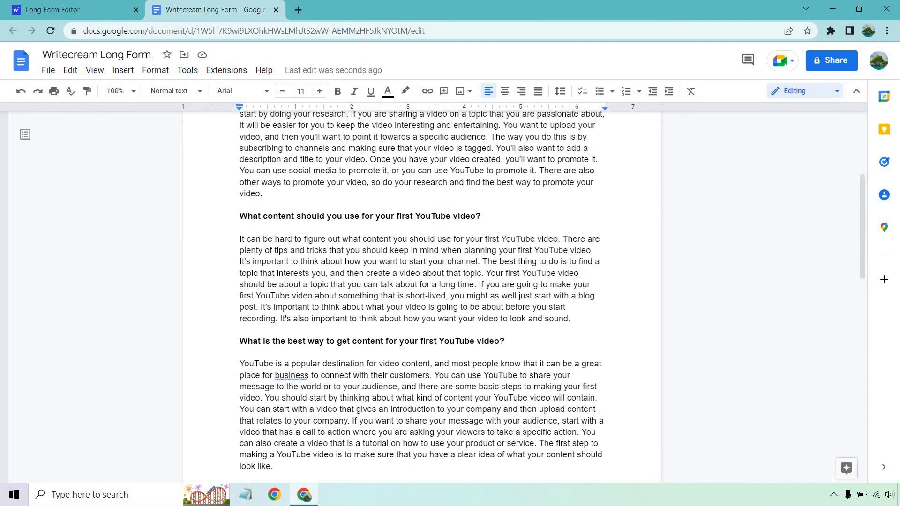
pyautogui.scroll(5, 427, 291)
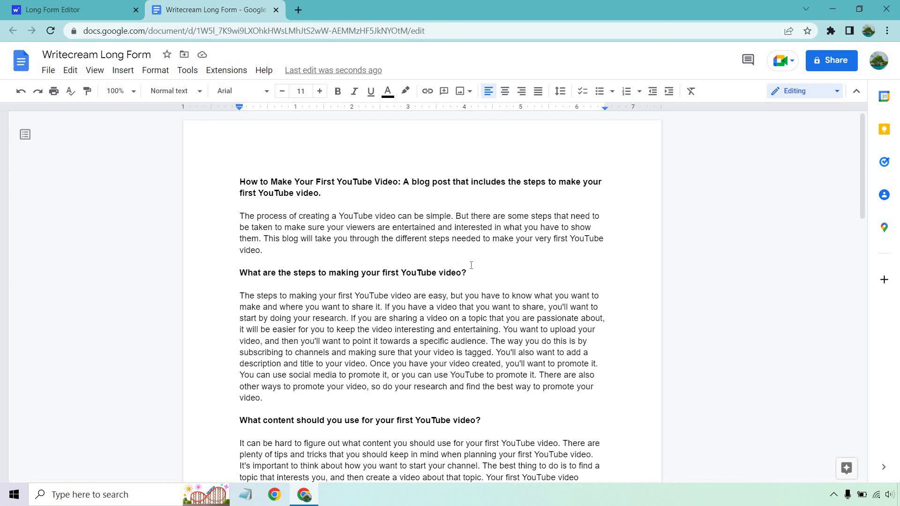
pyautogui.tripleClick(405, 265)
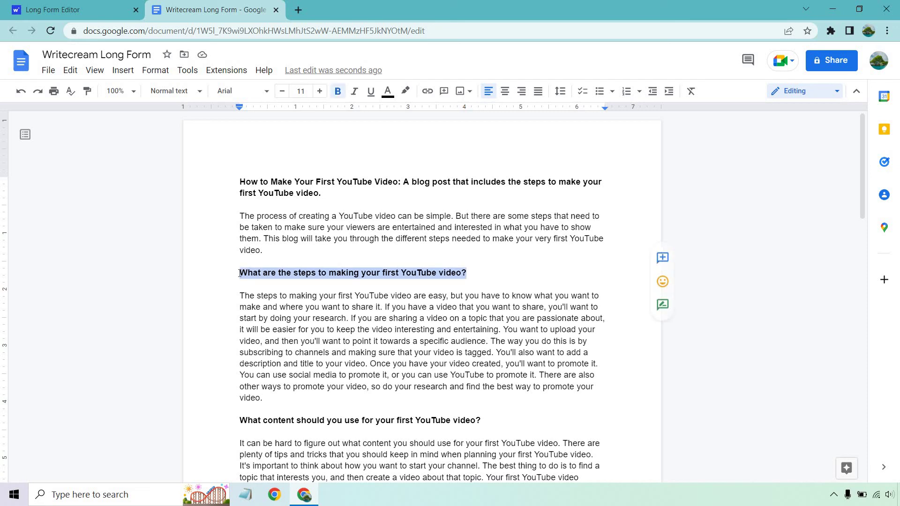
# Step: Choose Blog Heading Expand and paste the steps-to-making-a-video heading as the Section Headline
pyautogui.click(56, 9)
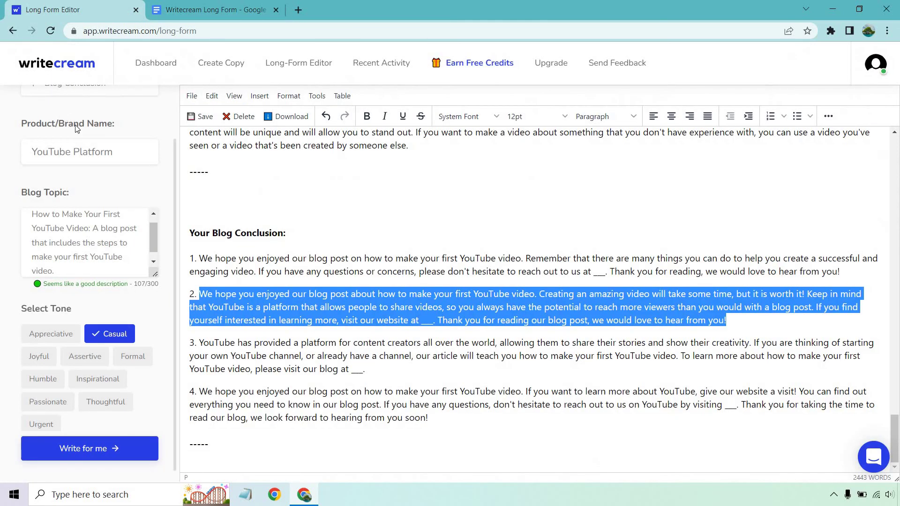
pyautogui.click(72, 147)
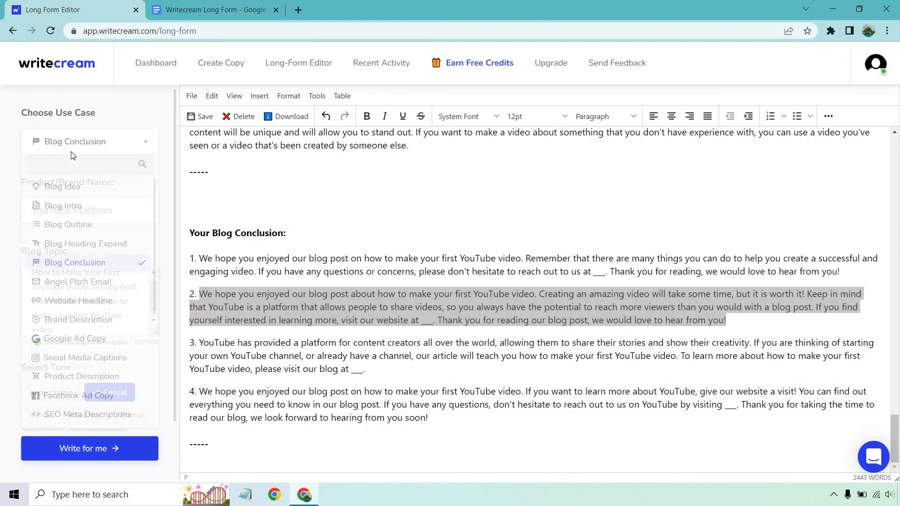
pyautogui.click(74, 244)
pyautogui.scroll(-3, 87, 223)
pyautogui.click(86, 260)
pyautogui.hotkey('ctrl', 'v')
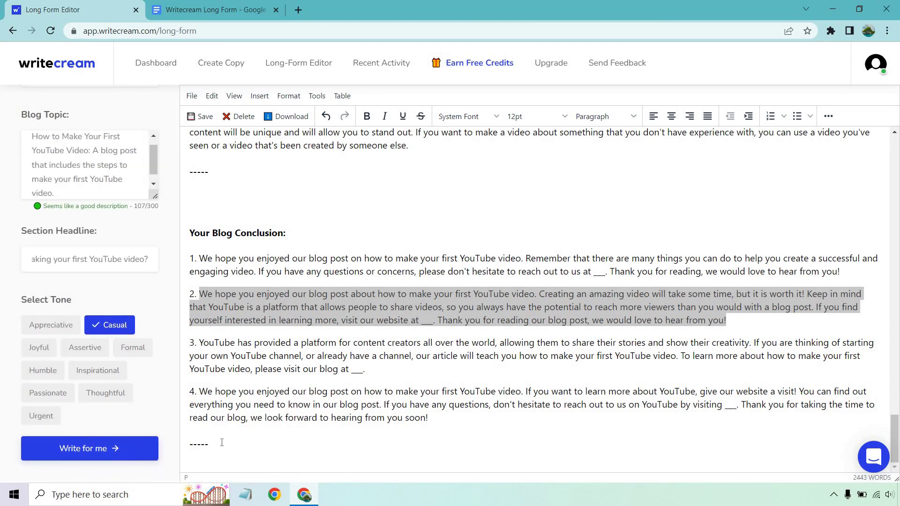